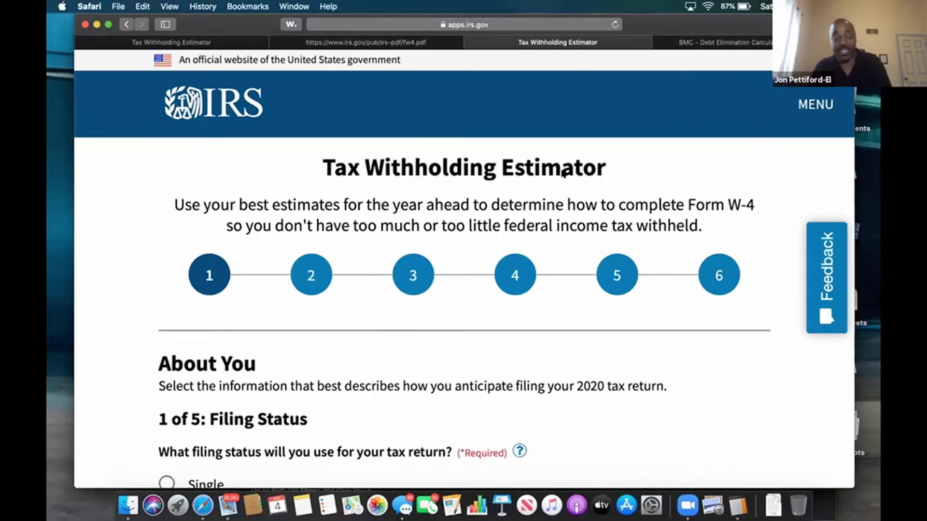
# Set the filing status to Married filing jointly and answer No to being claimed as a dependent on someone else's return
pyautogui.scroll(-3, 563, 173)
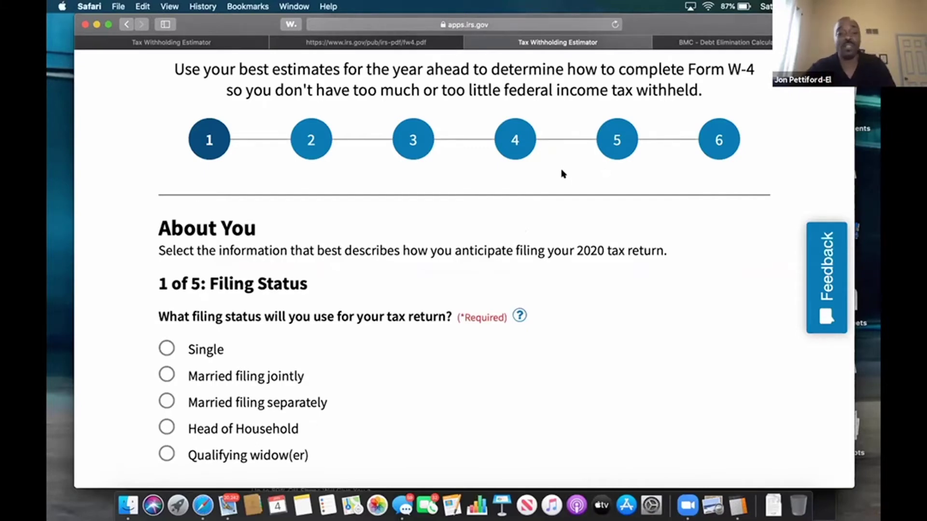
pyautogui.scroll(-1, 561, 174)
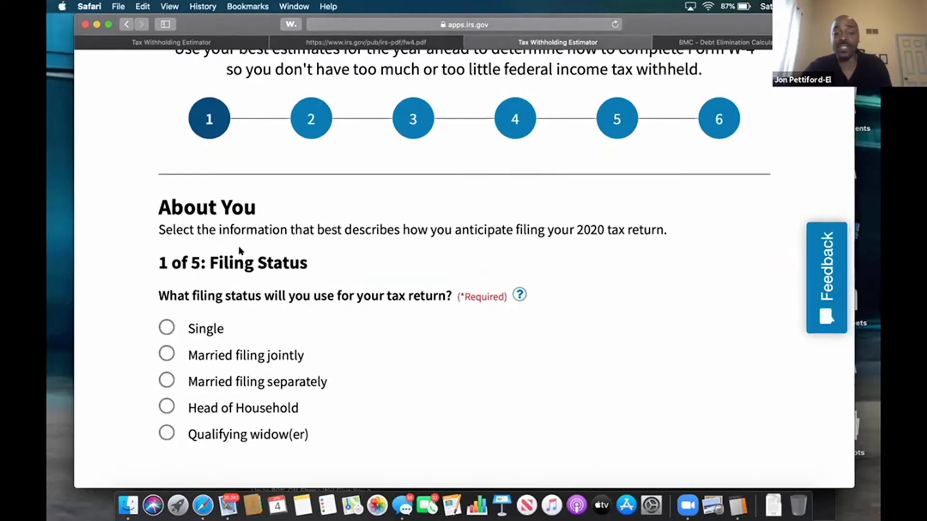
pyautogui.click(167, 354)
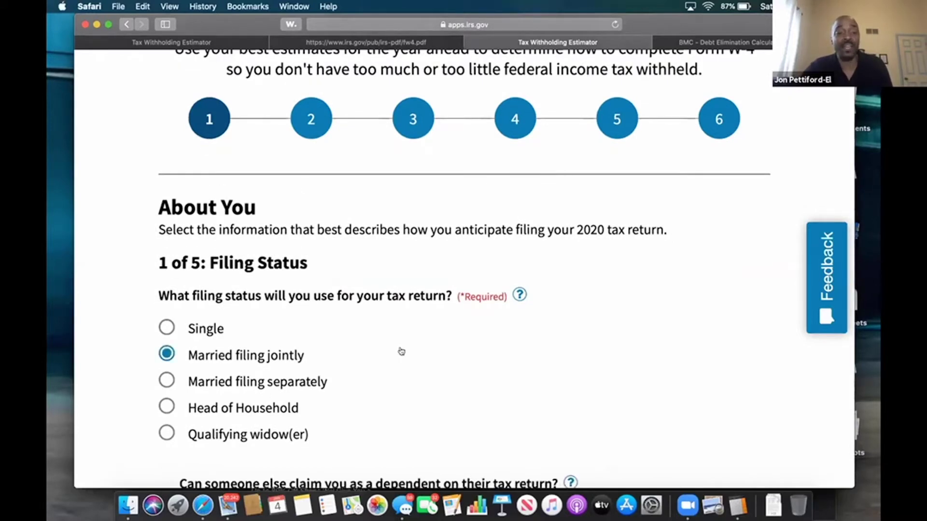
pyautogui.scroll(-4, 402, 352)
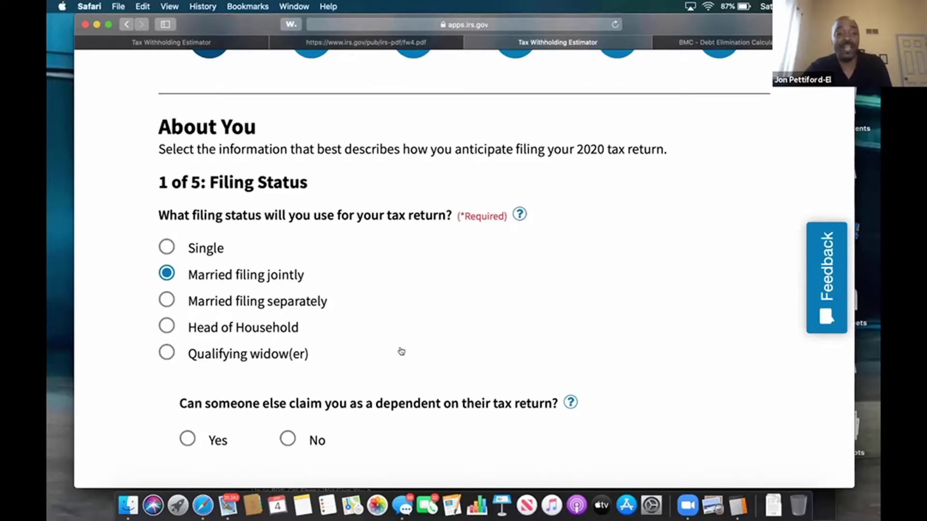
pyautogui.scroll(-4, 401, 352)
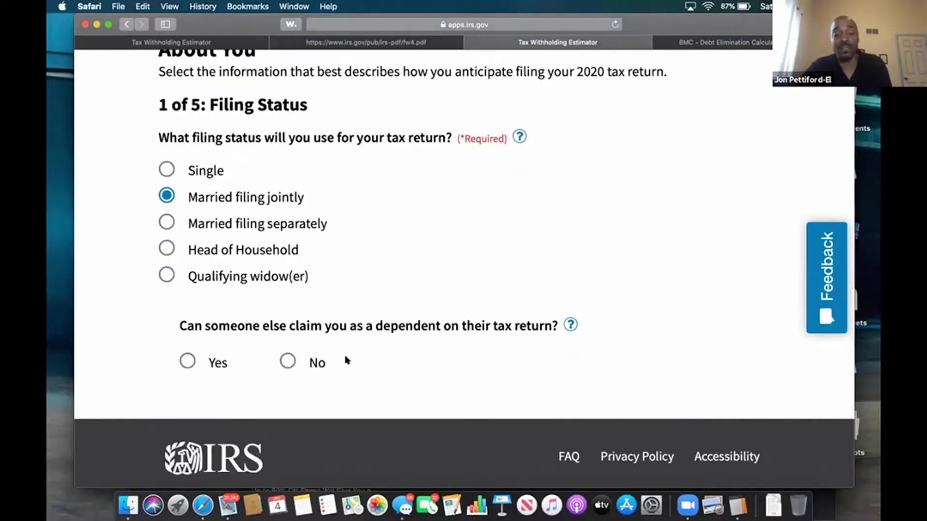
pyautogui.click(284, 363)
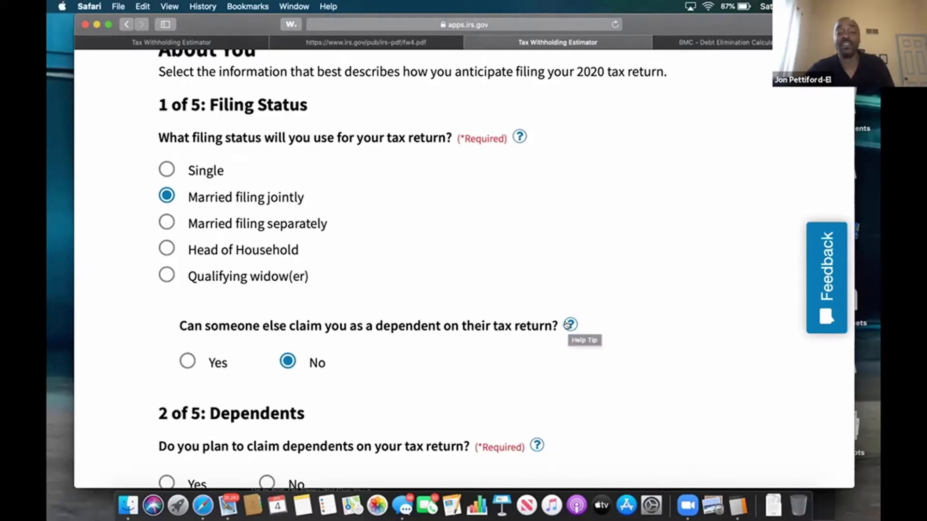
# Answer Yes to claiming dependents on the tax return and set the number of anticipated dependents to 2
pyautogui.scroll(-3, 568, 324)
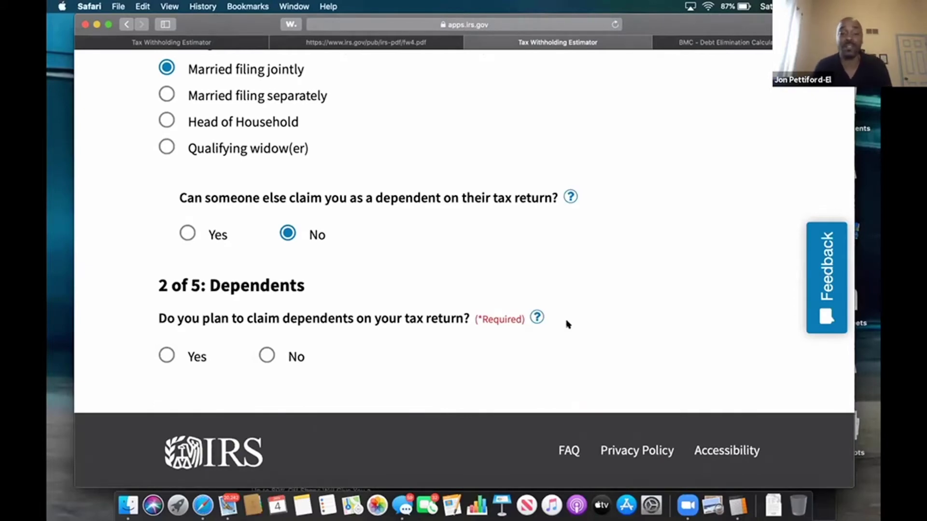
pyautogui.click(166, 355)
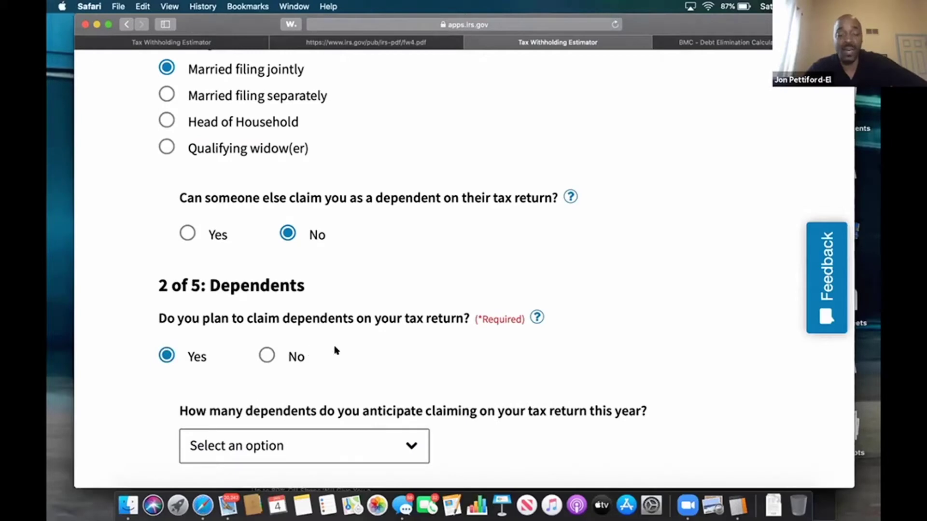
pyautogui.scroll(-2, 337, 351)
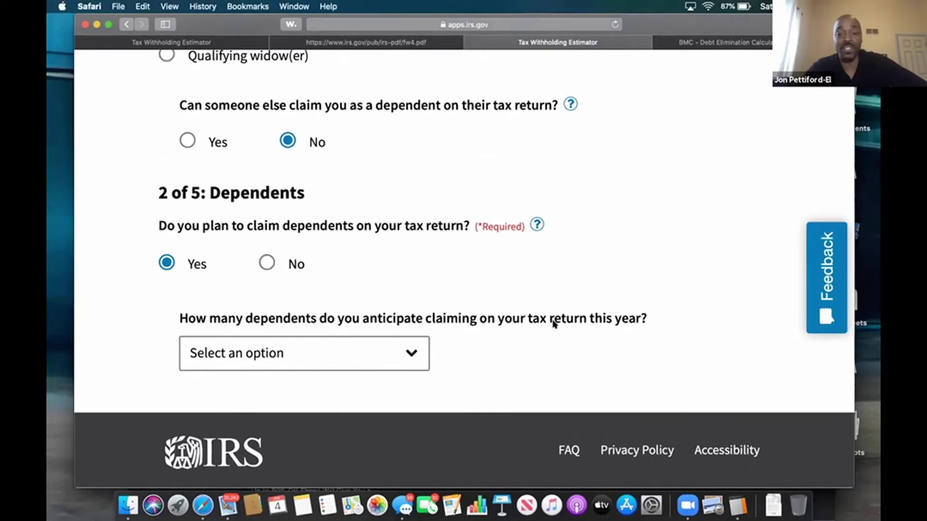
pyautogui.click(413, 353)
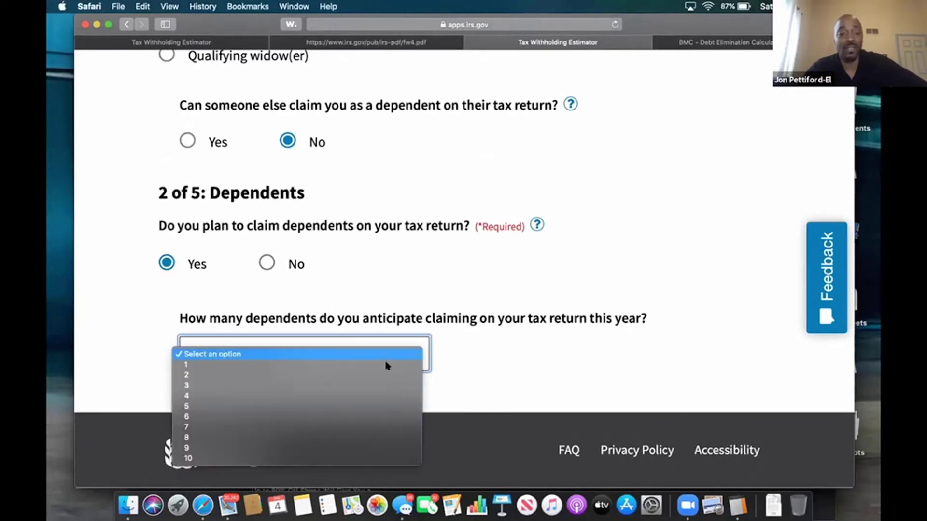
pyautogui.click(373, 375)
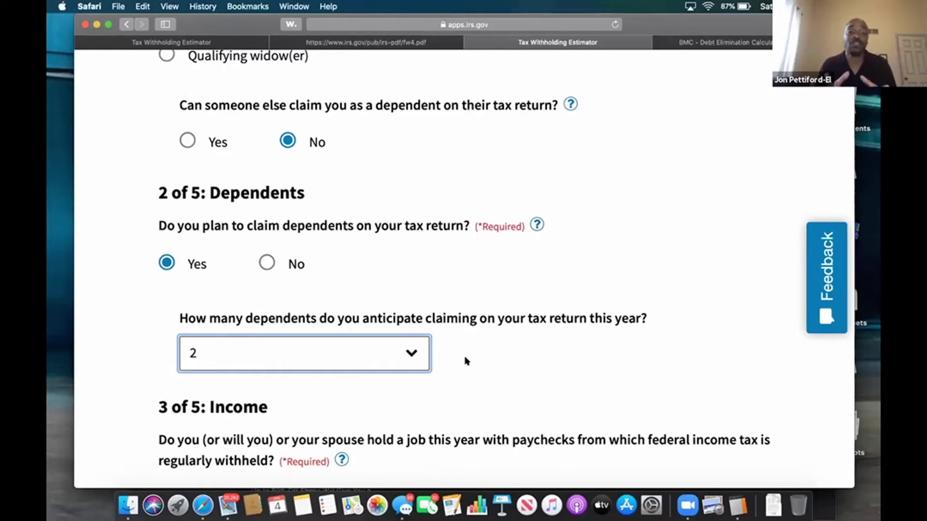
# Answer Yes to holding a job with federal tax withheld, with 1 job for the filer and 1 for the spouse
pyautogui.scroll(-1, 466, 361)
pyautogui.scroll(-5, 466, 362)
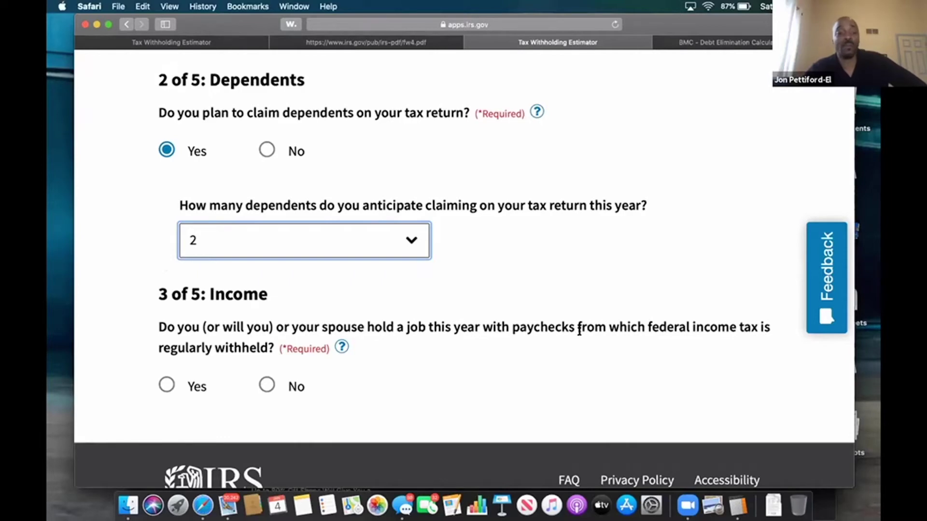
pyautogui.click(167, 385)
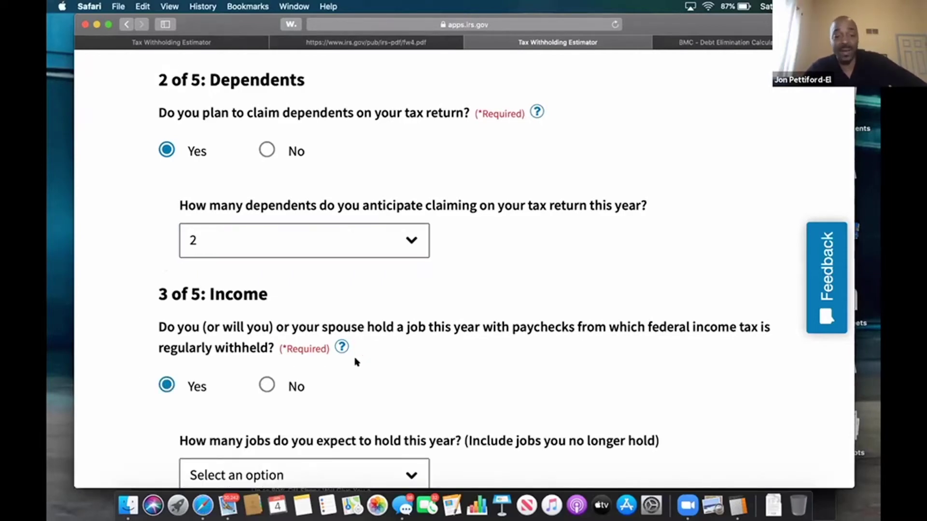
pyautogui.scroll(-3, 356, 363)
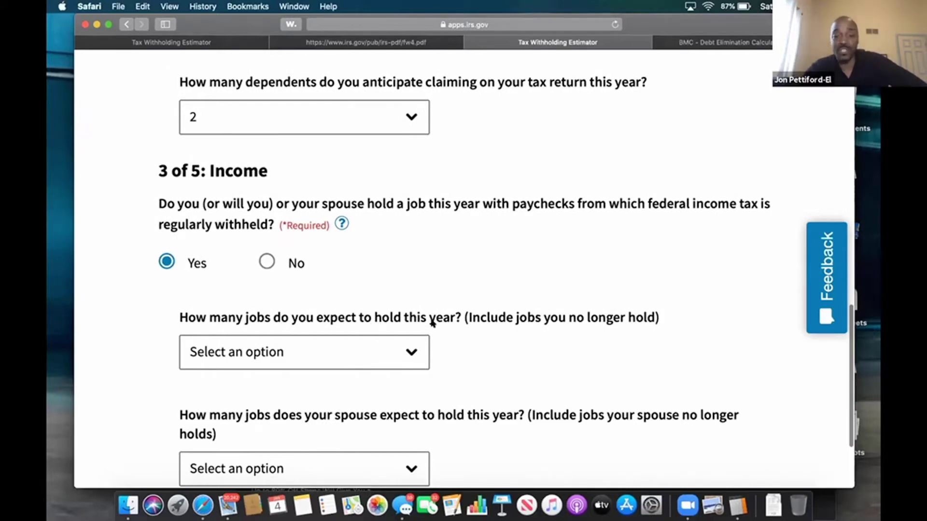
pyautogui.click(383, 366)
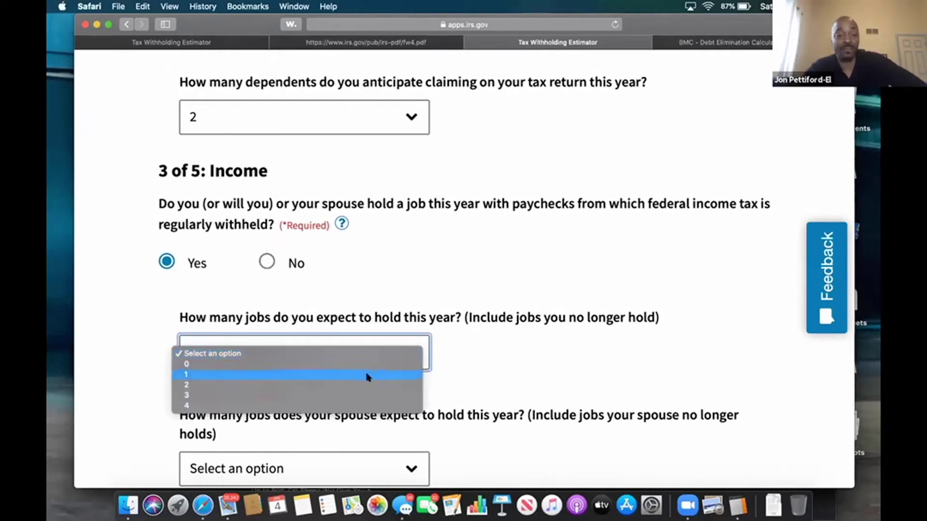
pyautogui.click(369, 375)
pyautogui.scroll(-2, 292, 356)
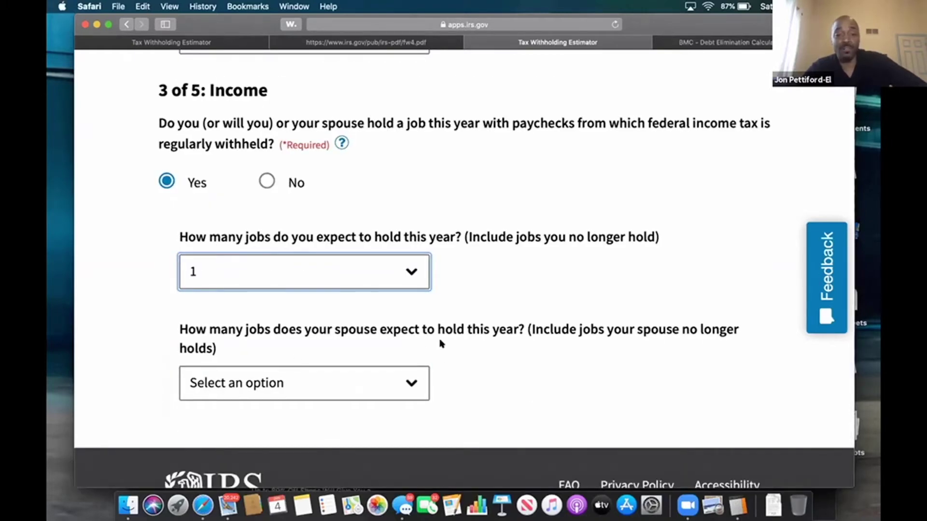
pyautogui.click(414, 382)
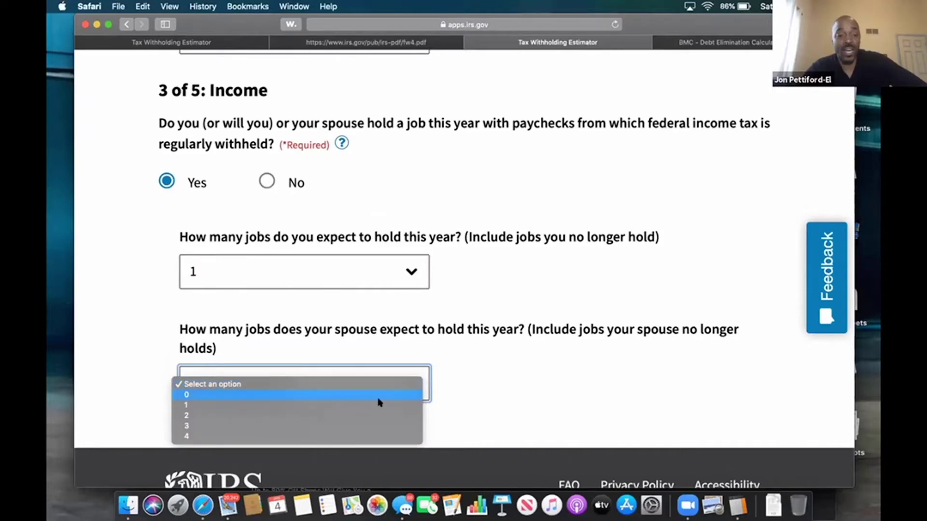
pyautogui.click(378, 405)
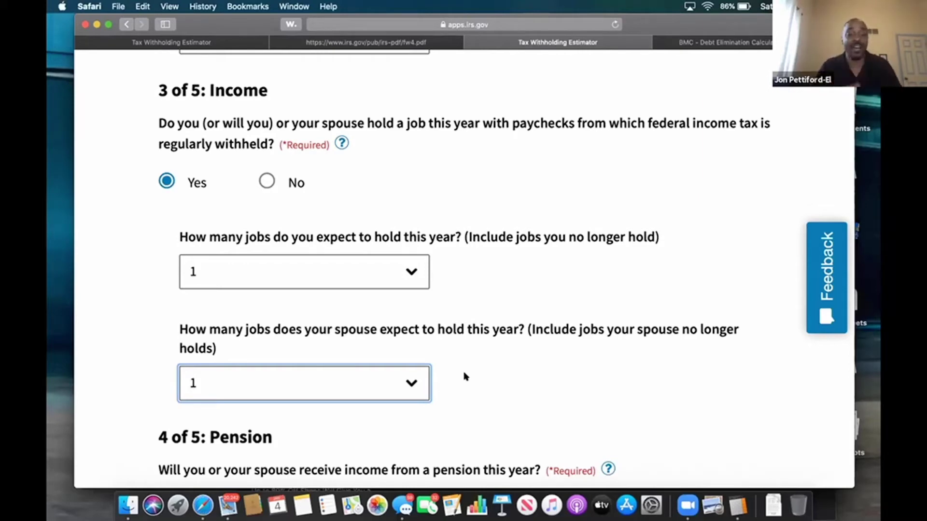
# Answer No to pension income and continue to Income & Withholding with every other income and demographics option left unchecked
pyautogui.scroll(-5, 465, 376)
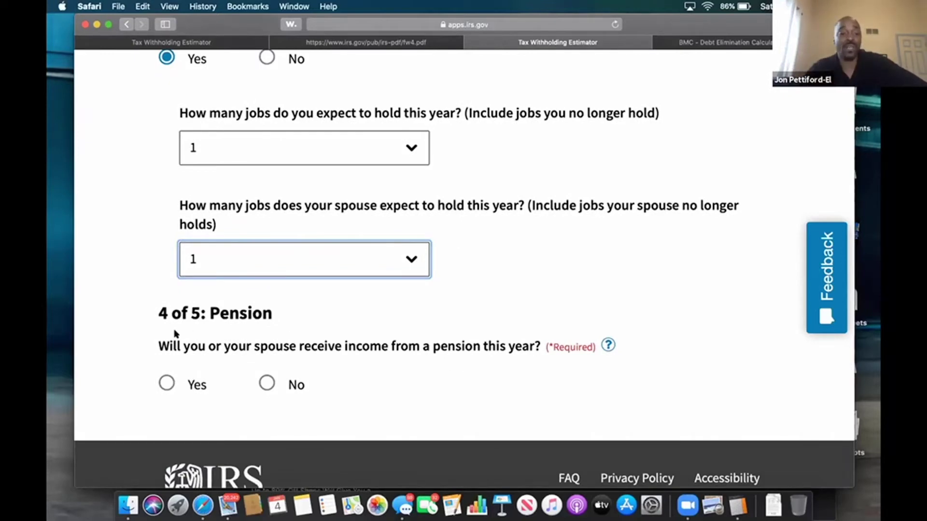
pyautogui.click(266, 384)
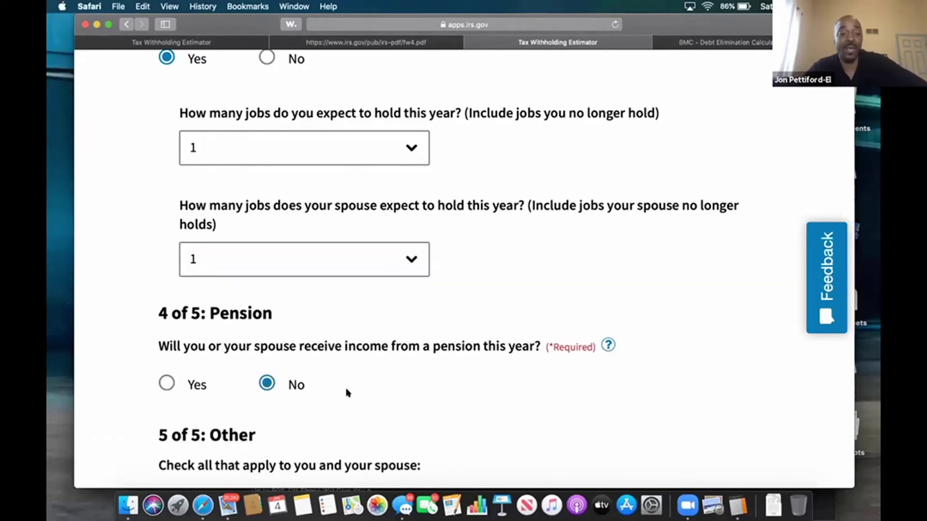
pyautogui.scroll(-5, 346, 391)
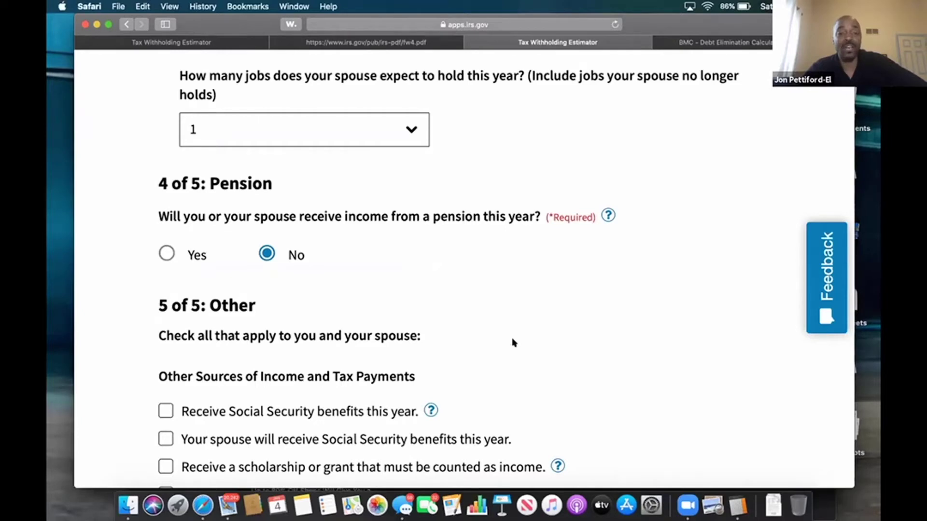
pyautogui.scroll(-9, 513, 342)
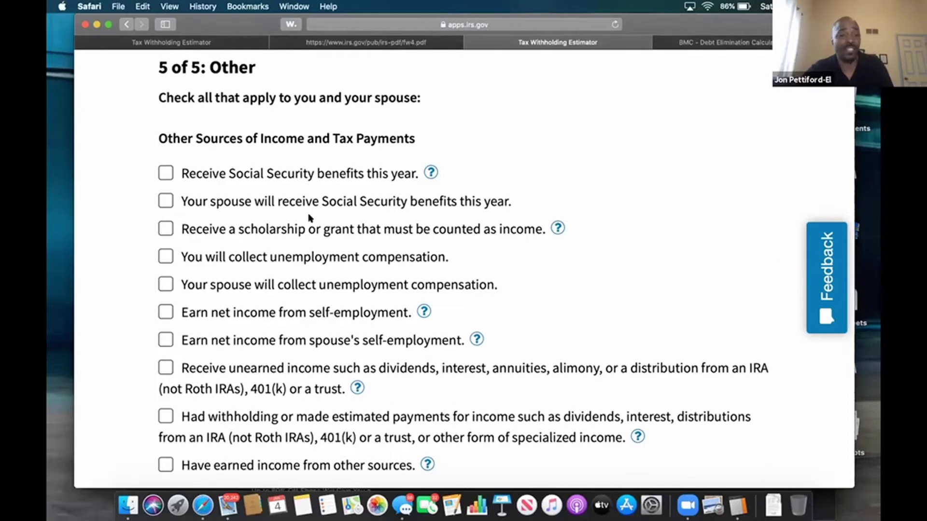
pyautogui.scroll(-3, 297, 180)
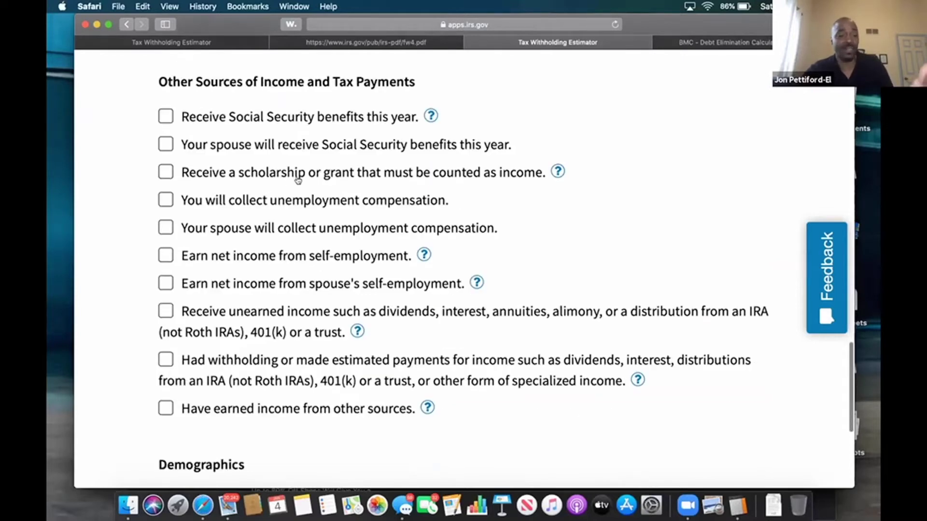
pyautogui.scroll(1, 298, 180)
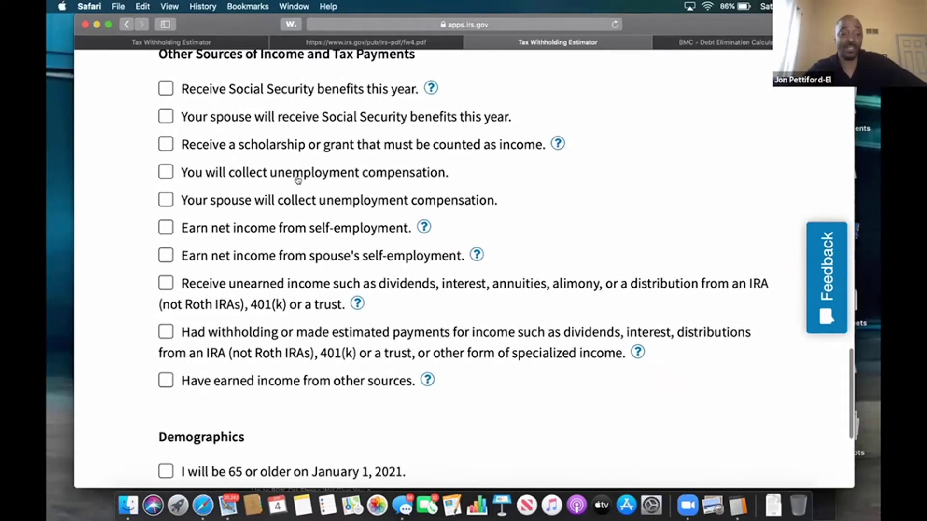
pyautogui.scroll(-5, 298, 180)
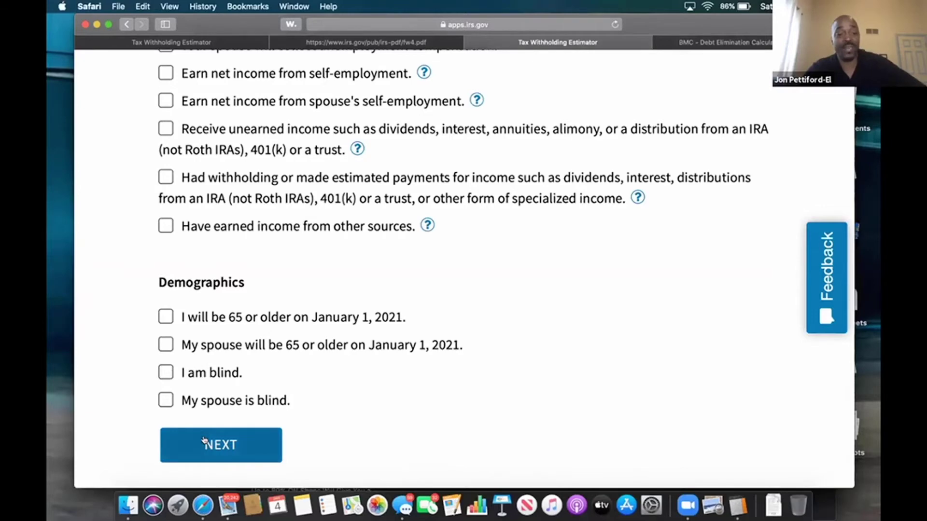
pyautogui.click(235, 442)
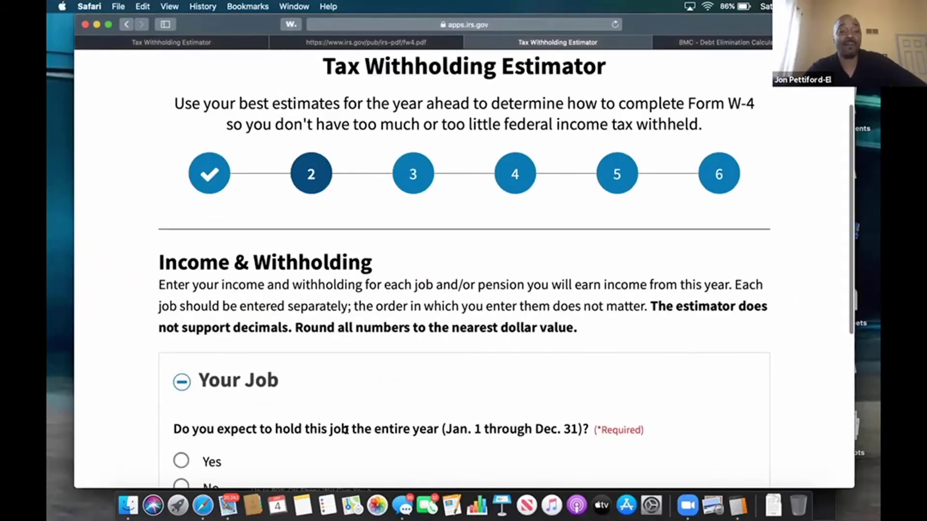
# For the filer's own job, answer Yes to holding it the entire year and set the pay frequency to Every two weeks
pyautogui.scroll(-2, 346, 429)
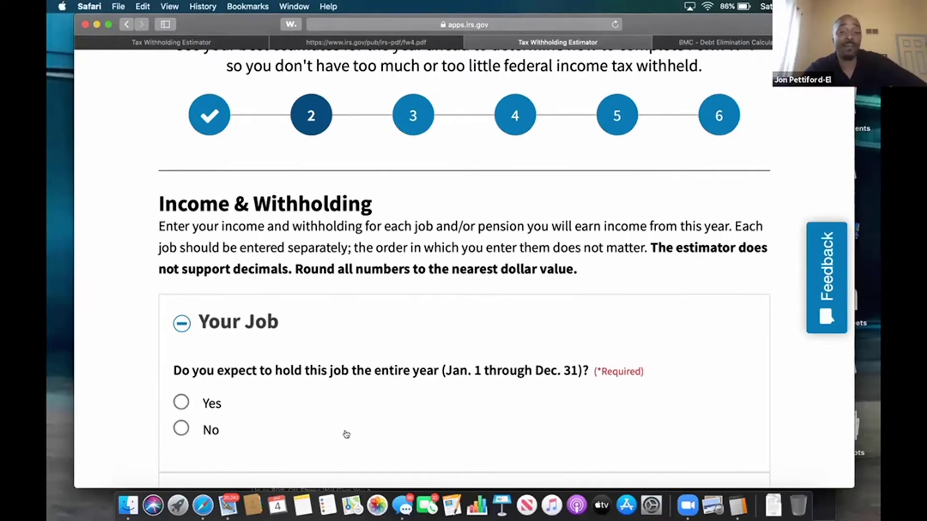
pyautogui.scroll(-2, 345, 434)
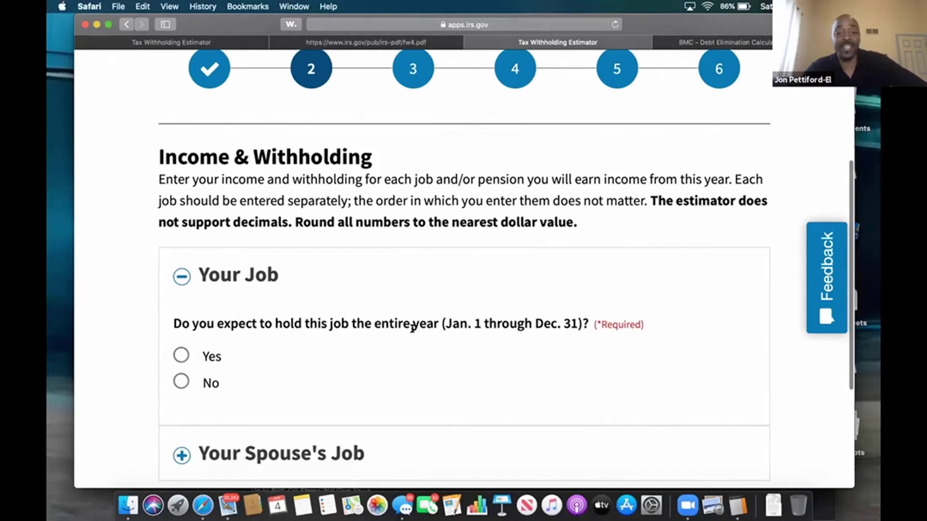
pyautogui.click(182, 353)
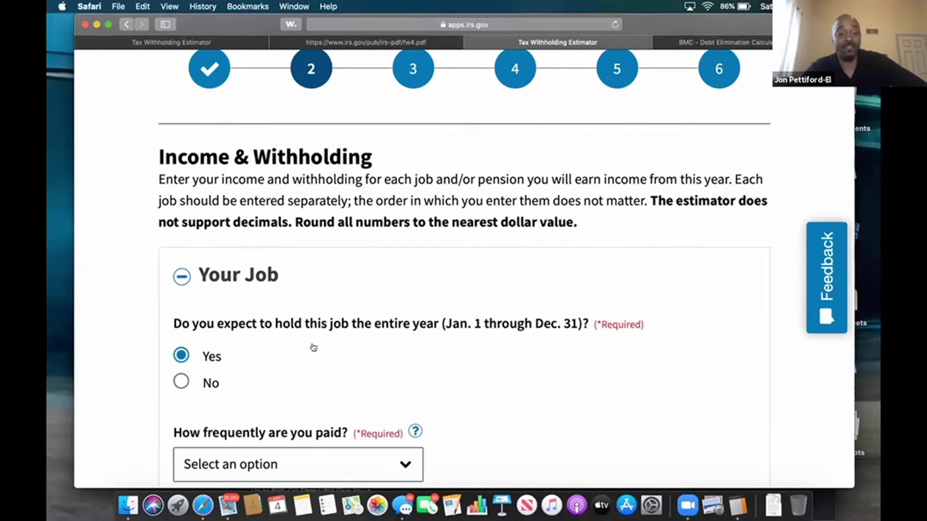
pyautogui.scroll(-3, 314, 348)
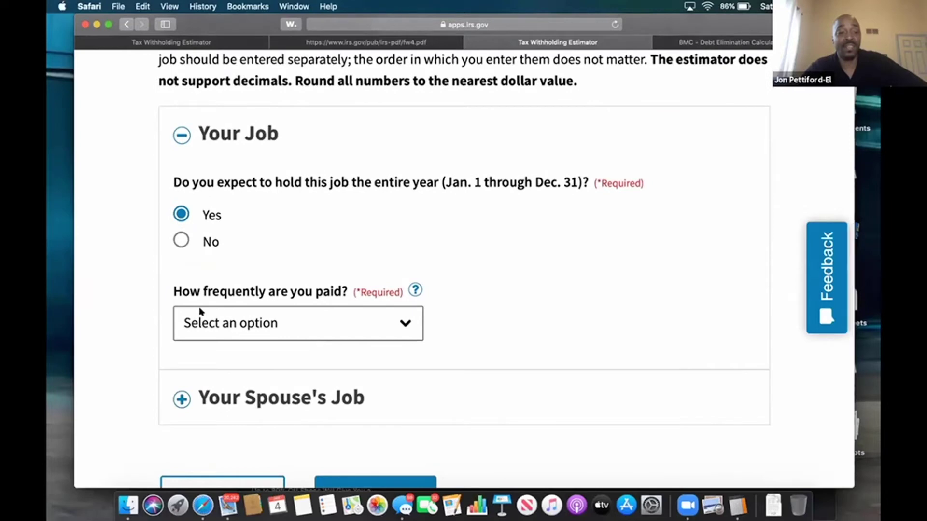
pyautogui.click(332, 325)
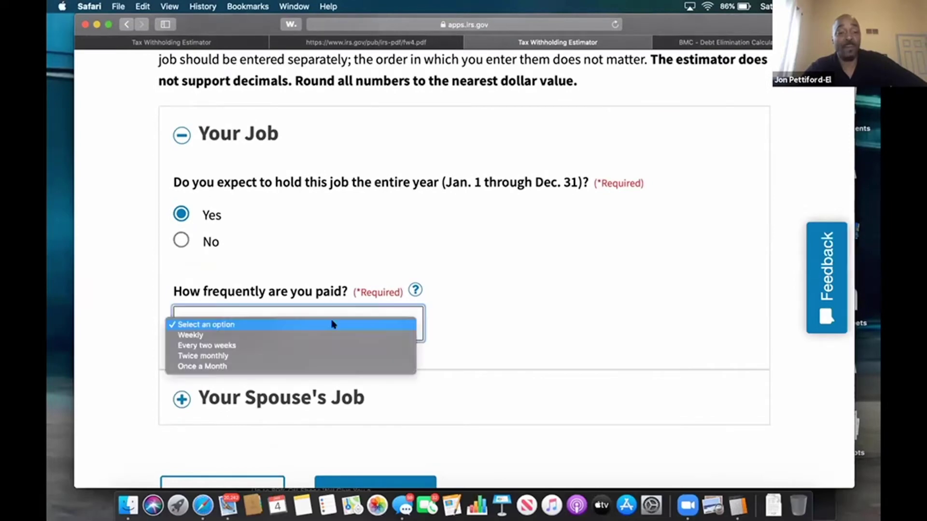
pyautogui.click(310, 347)
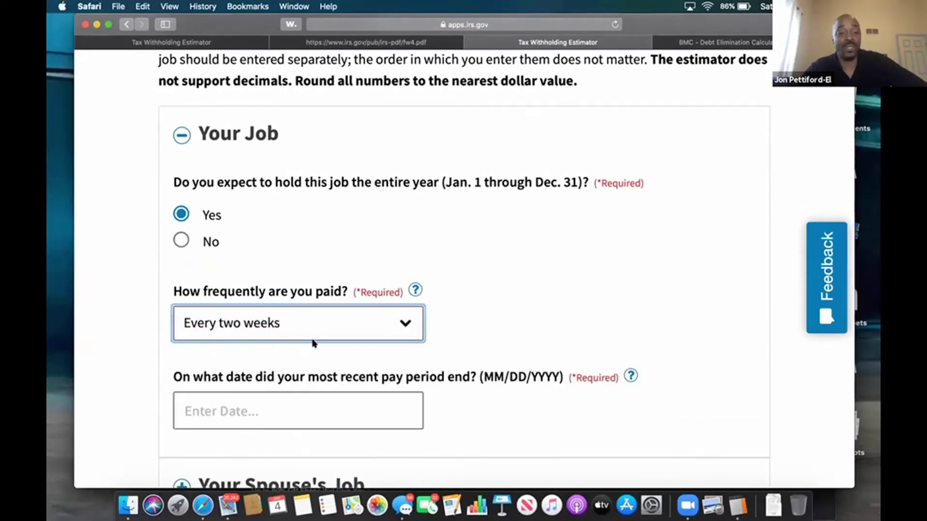
pyautogui.click(321, 333)
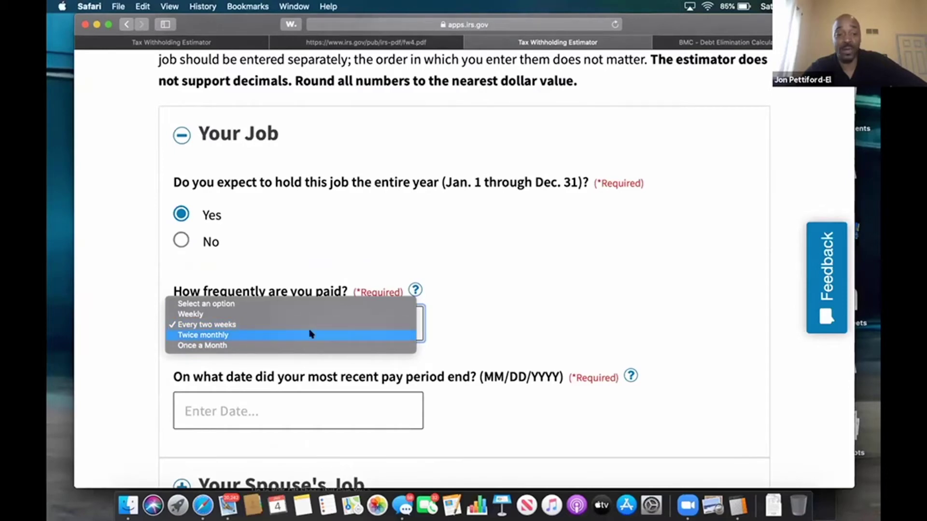
pyautogui.click(311, 328)
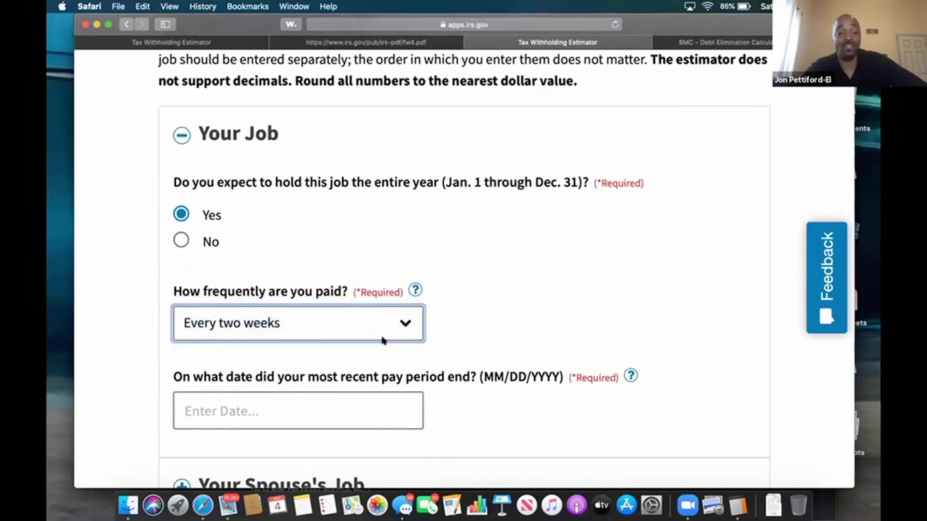
pyautogui.scroll(-3, 405, 350)
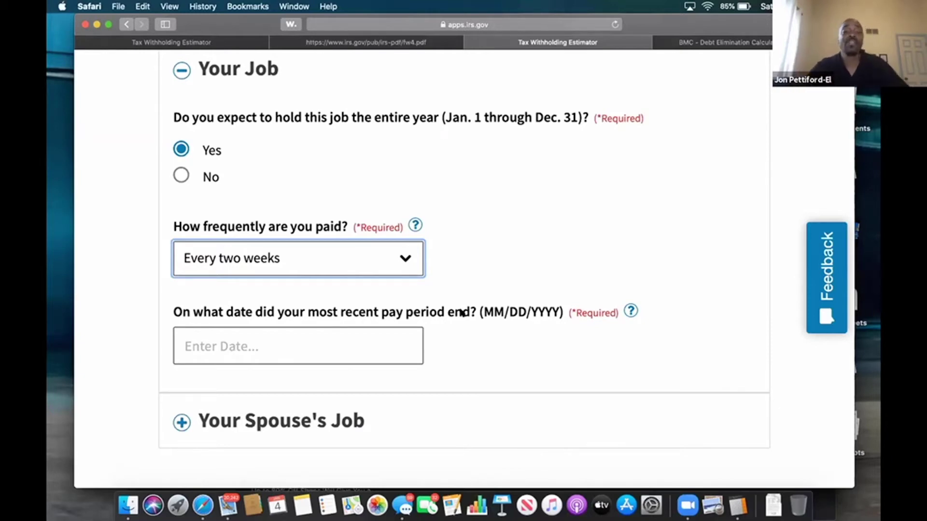
# Set the filer's most recent pay period end date to 01/03/2020 and the total wages expected this year to $40,000
pyautogui.click(357, 346)
pyautogui.scroll(2, 358, 346)
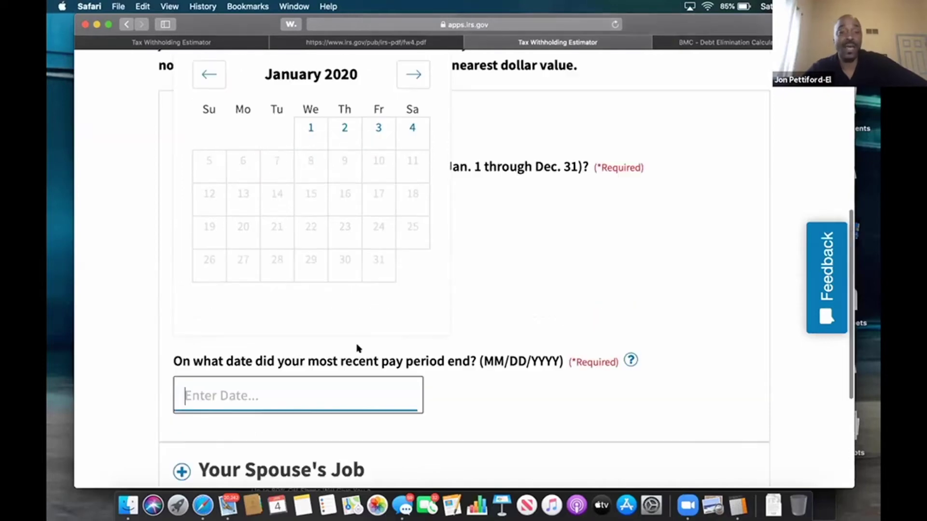
pyautogui.click(377, 130)
pyautogui.scroll(-5, 438, 276)
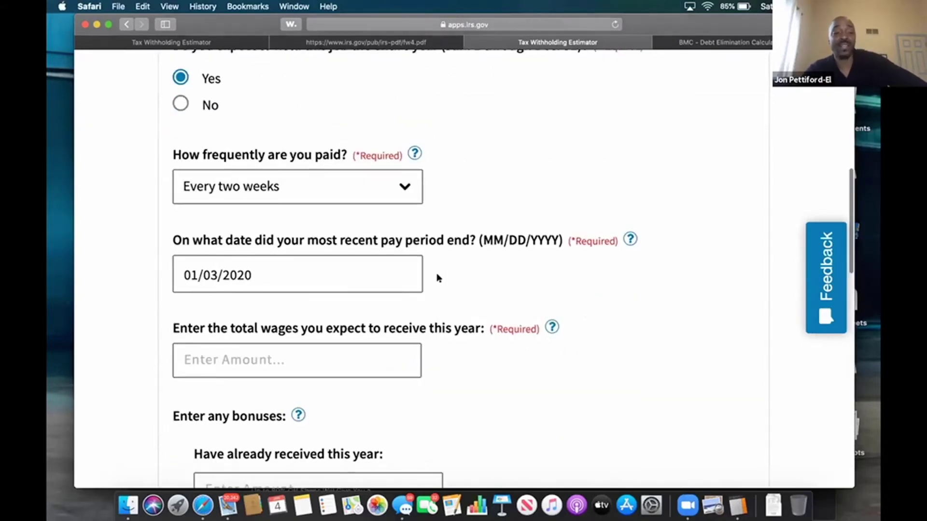
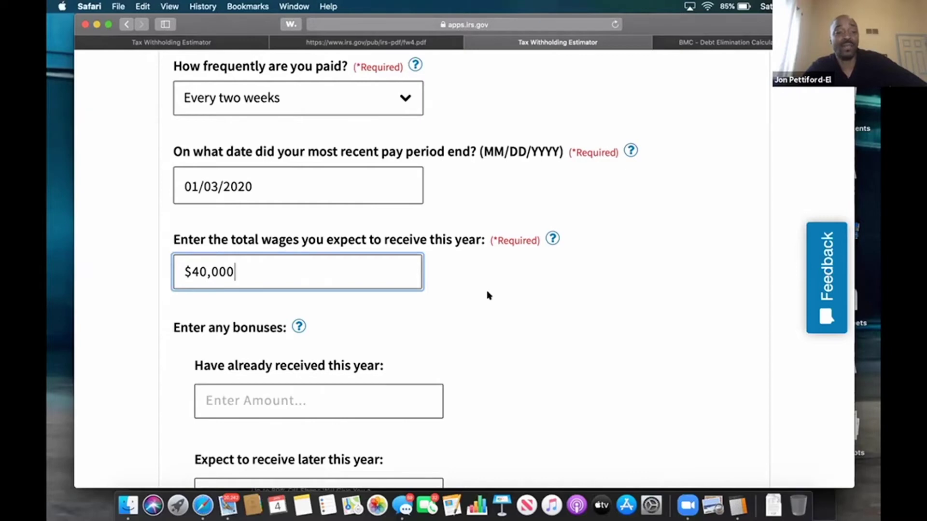
# Leave the filer's bonus amounts blank and enter federal income taxes withheld of $250 year to date and $250 from the last check
pyautogui.scroll(-3, 489, 295)
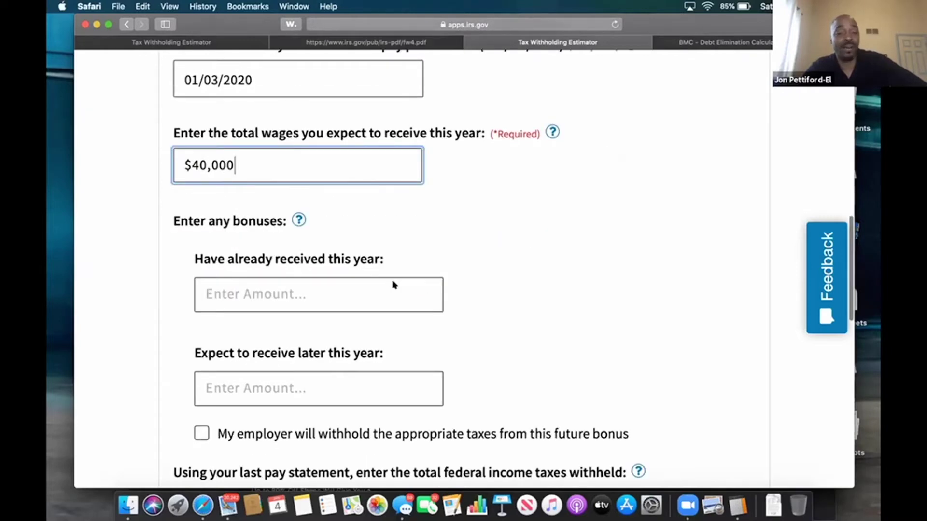
pyautogui.scroll(-1, 394, 285)
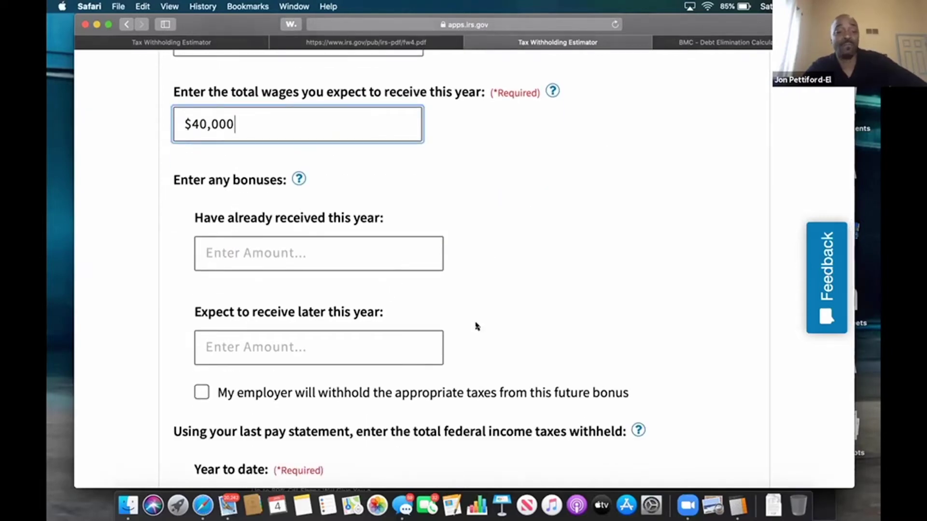
pyautogui.scroll(-1, 476, 325)
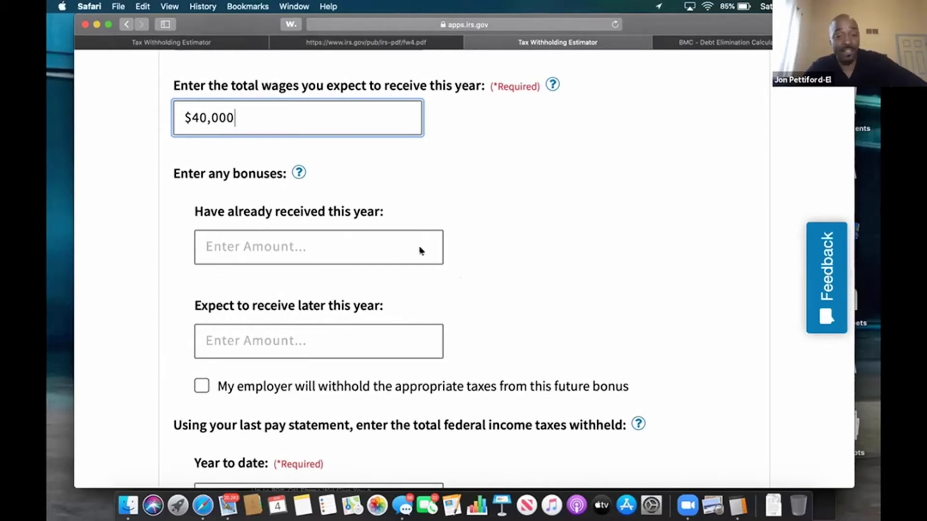
pyautogui.scroll(-3, 465, 346)
pyautogui.scroll(-1, 467, 348)
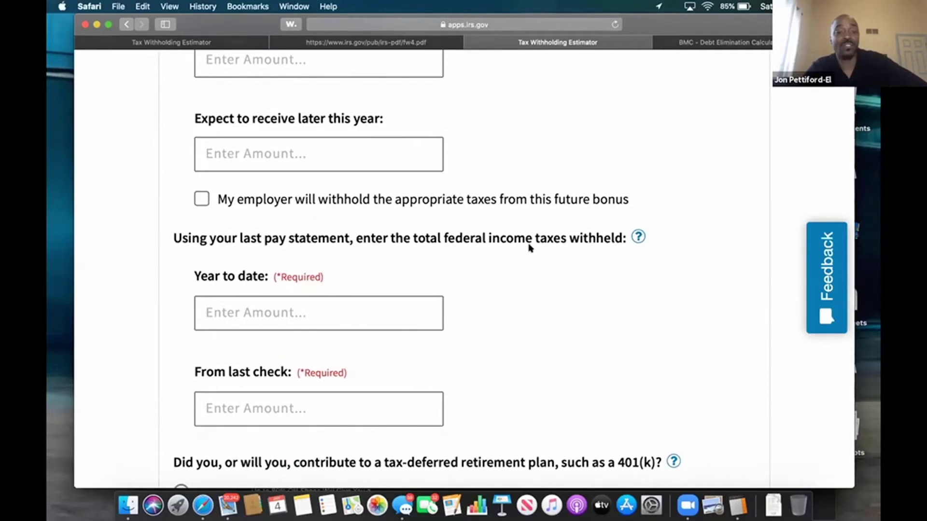
pyautogui.click(359, 307)
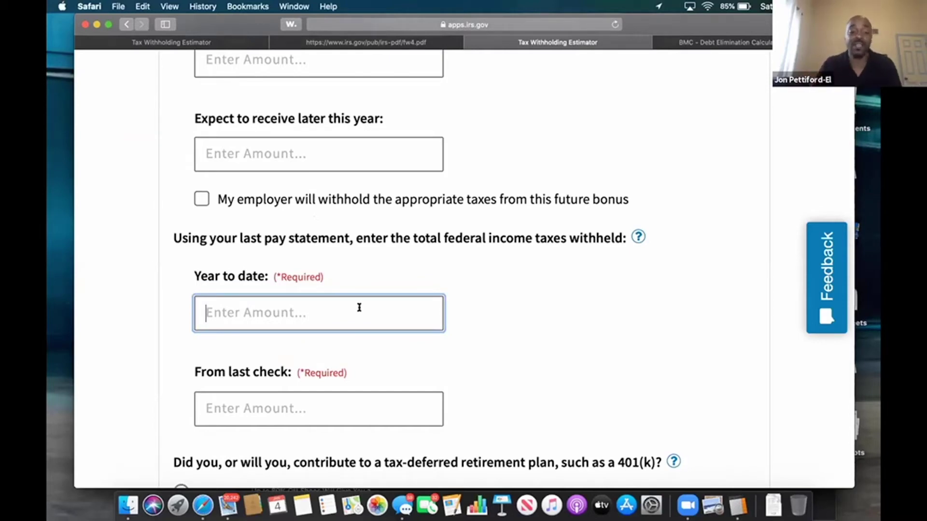
pyautogui.write('250')
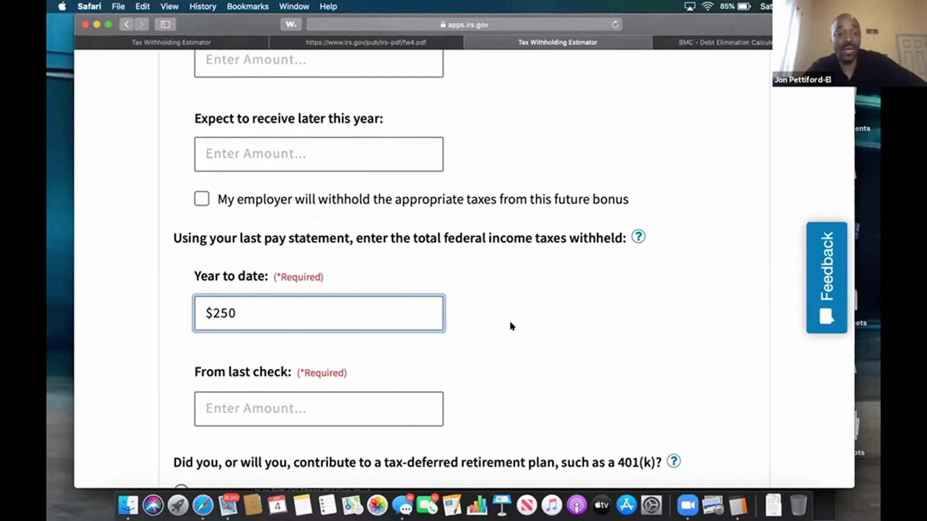
pyautogui.click(367, 411)
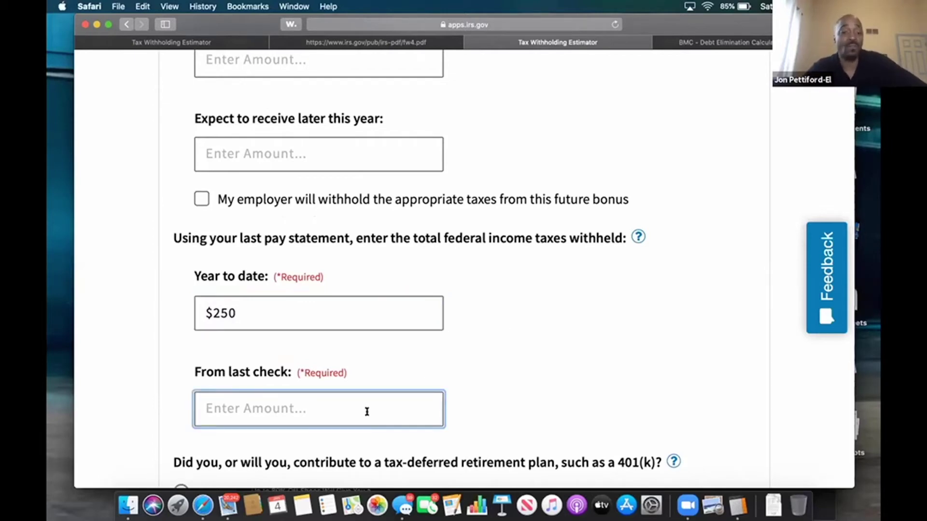
pyautogui.scroll(-3, 369, 414)
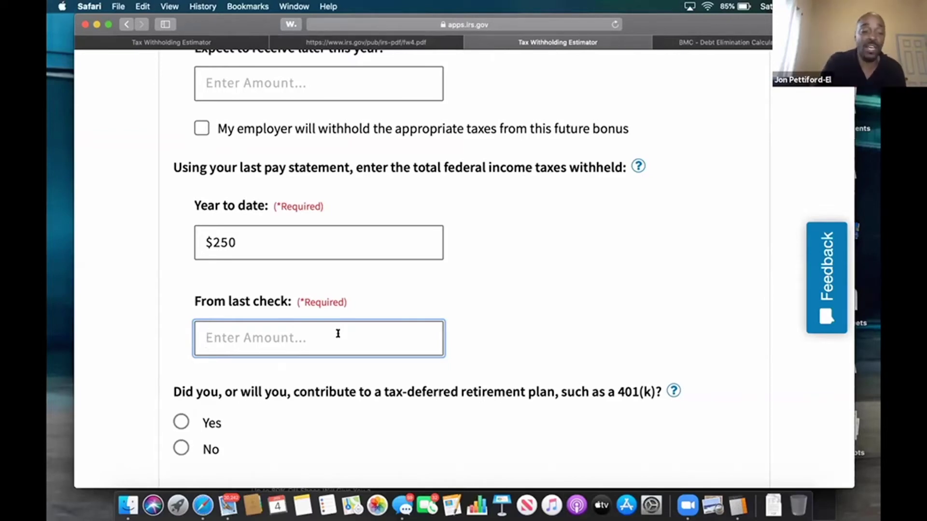
pyautogui.write('250')
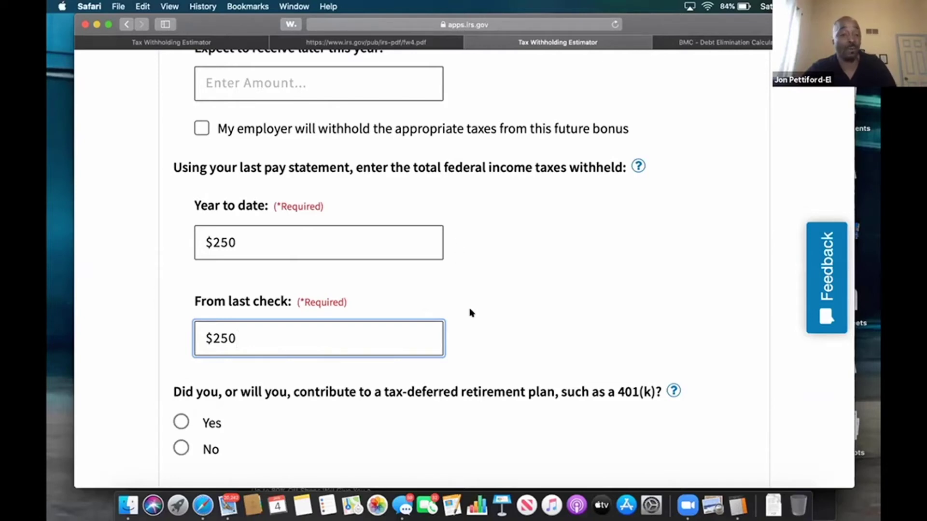
# Answer No to the filer contributing to a tax-deferred retirement plan and No to an HSA, FSA or other cafeteria plan
pyautogui.scroll(-3, 472, 312)
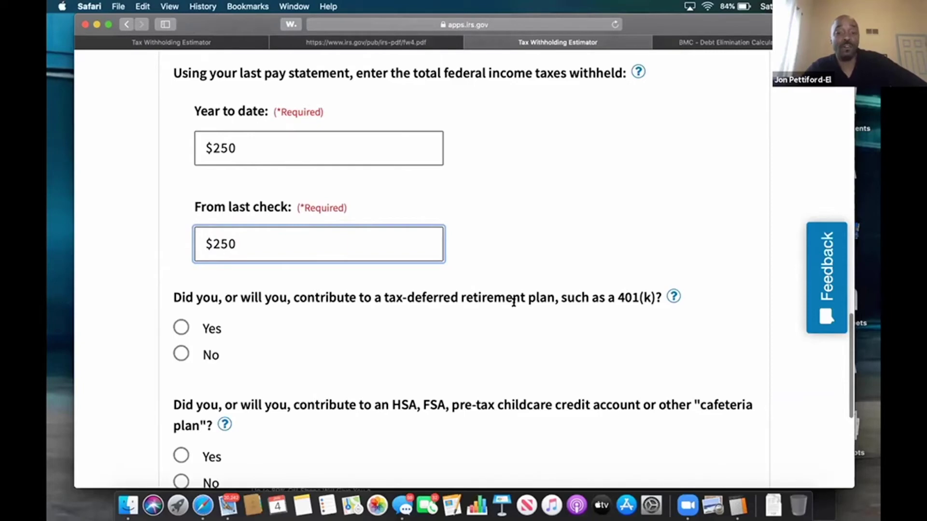
pyautogui.scroll(-1, 513, 304)
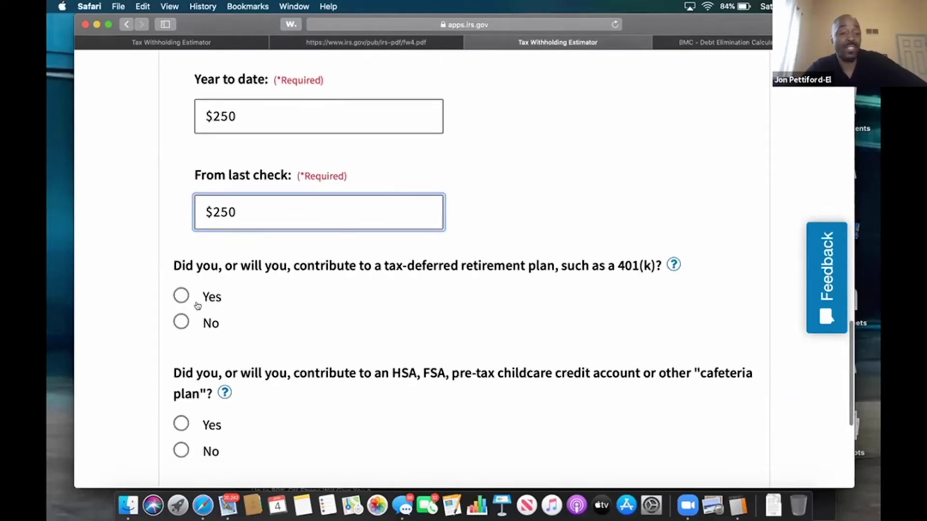
pyautogui.click(183, 323)
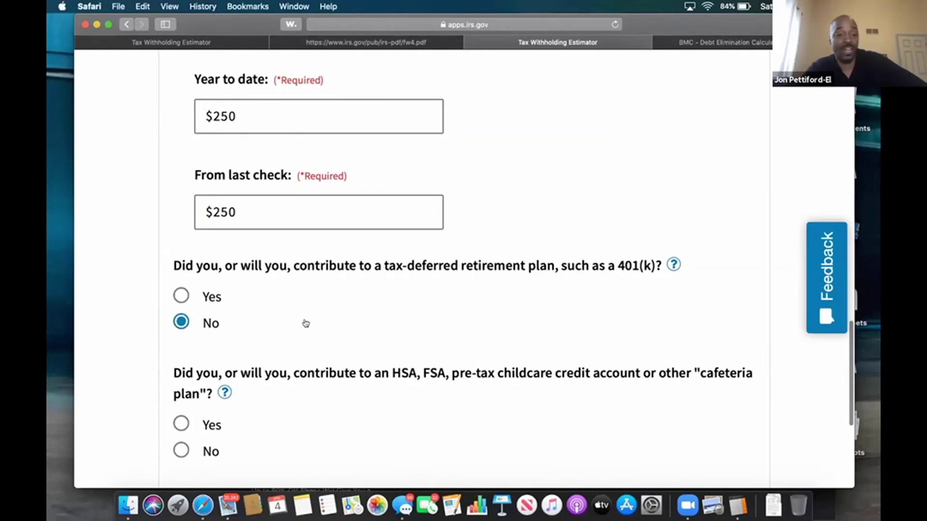
pyautogui.scroll(-3, 306, 323)
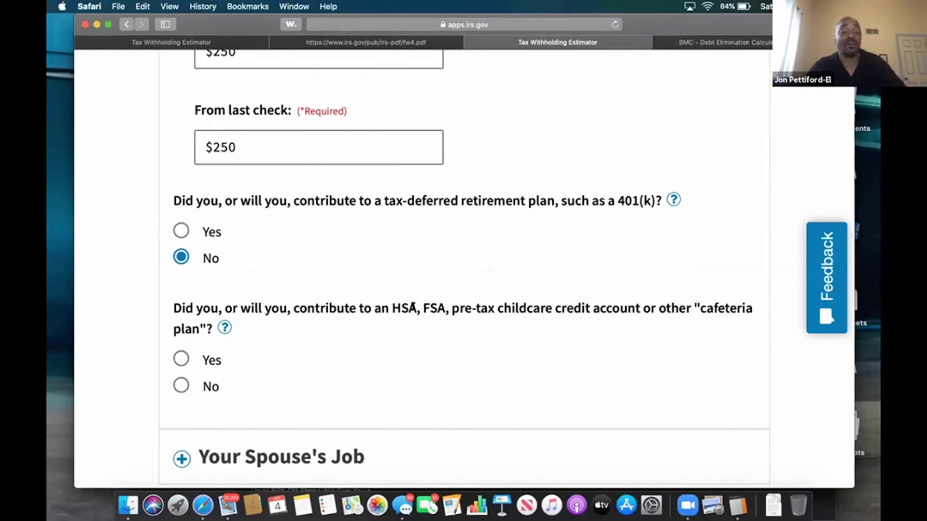
pyautogui.click(186, 386)
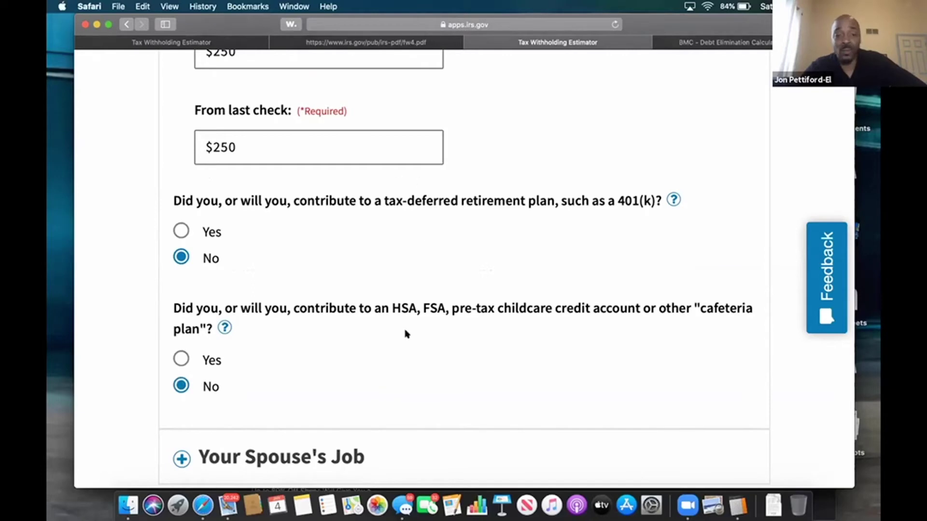
# Expand the spouse's job section, answer Yes to holding it all year, and set the pay frequency to Every two weeks
pyautogui.scroll(-5, 391, 359)
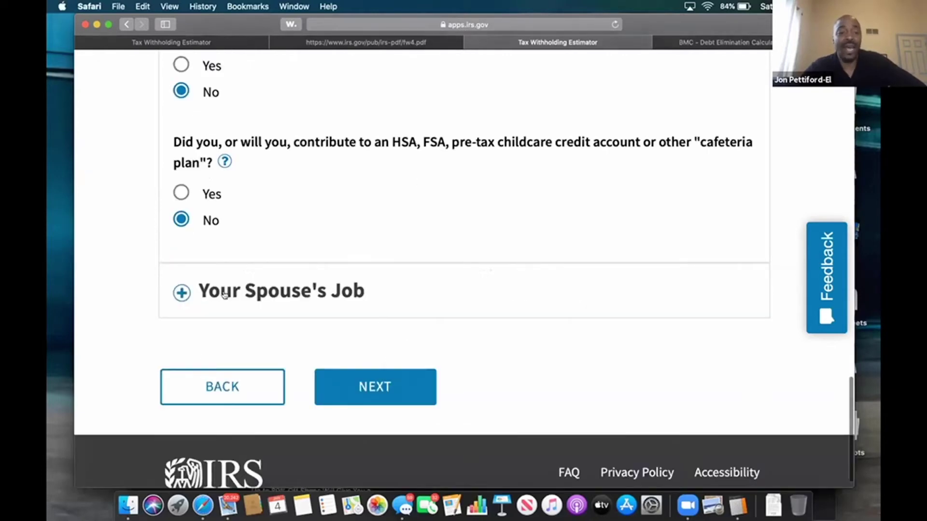
pyautogui.click(182, 293)
pyautogui.scroll(-3, 399, 280)
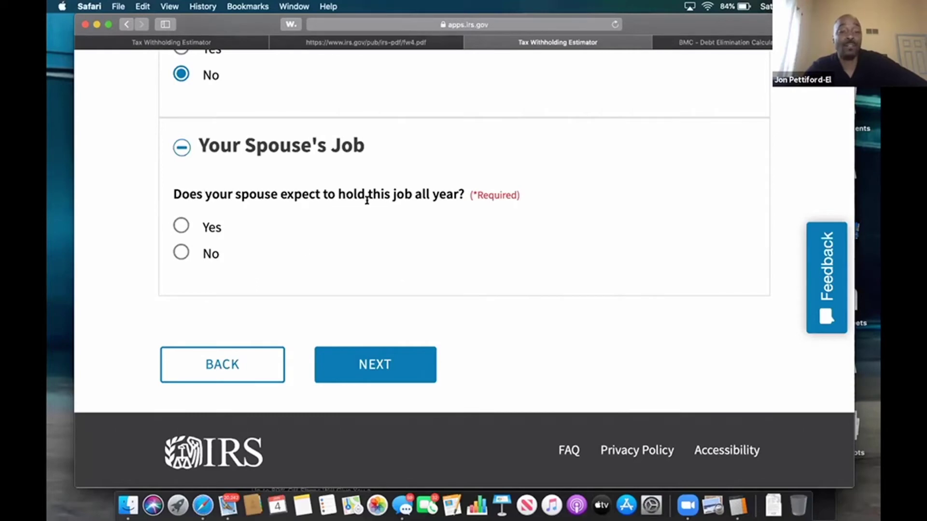
pyautogui.click(213, 228)
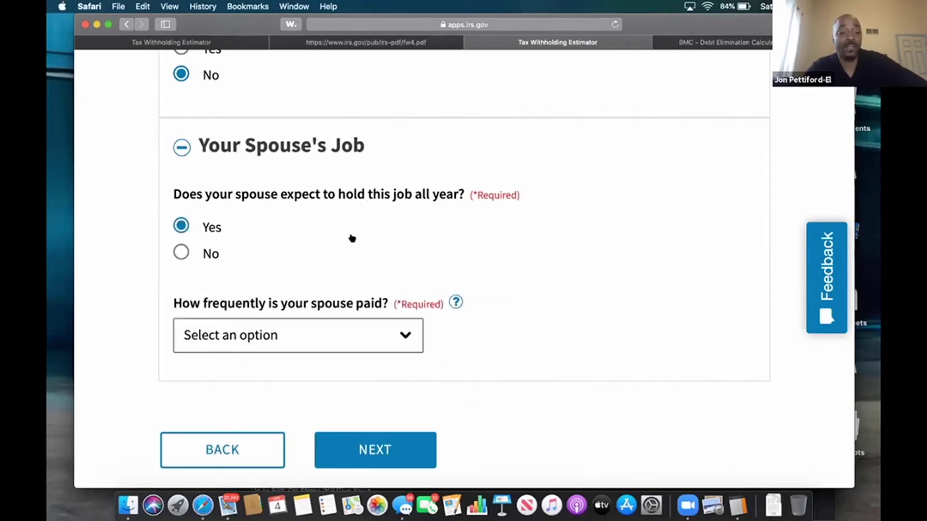
pyautogui.scroll(-2, 338, 270)
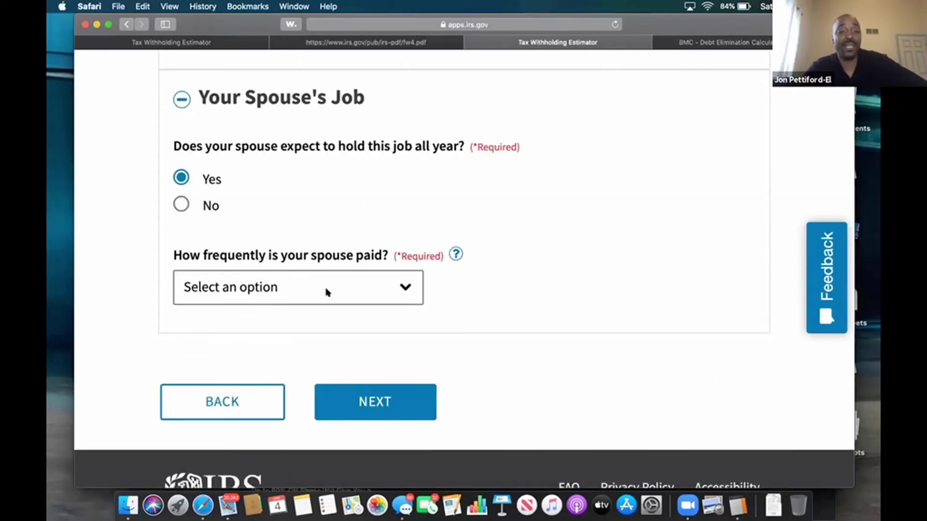
pyautogui.click(327, 292)
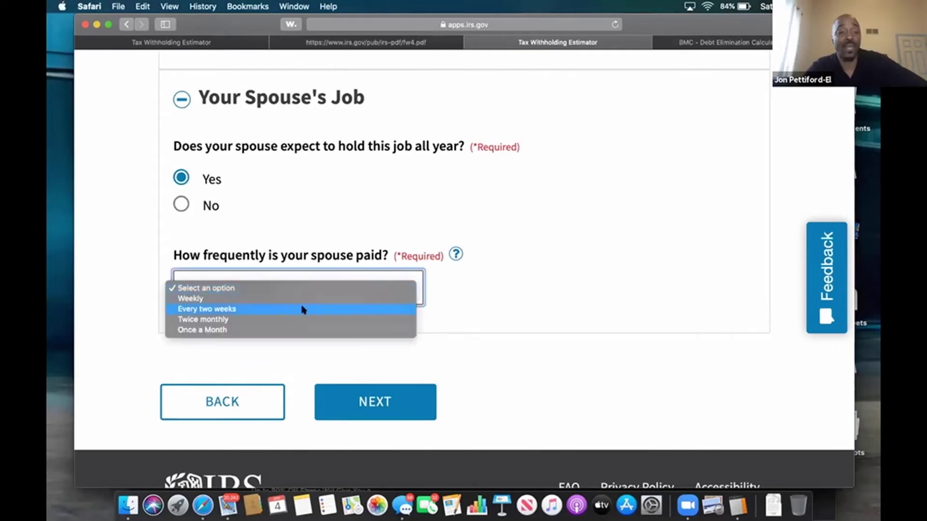
pyautogui.click(303, 310)
# Set the spouse's most recent pay period end date to 01/03/2020 and the total wages expected this year to $60,000
pyautogui.scroll(-3, 464, 299)
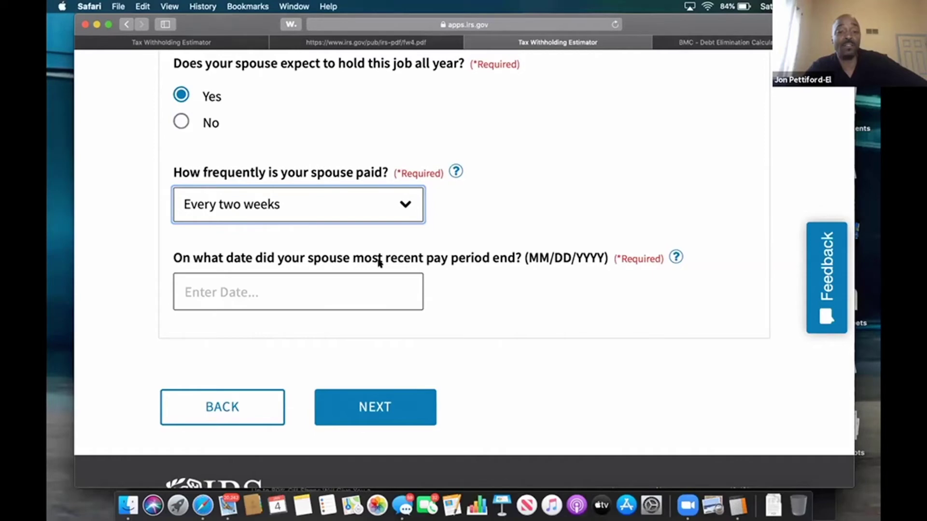
pyautogui.click(376, 283)
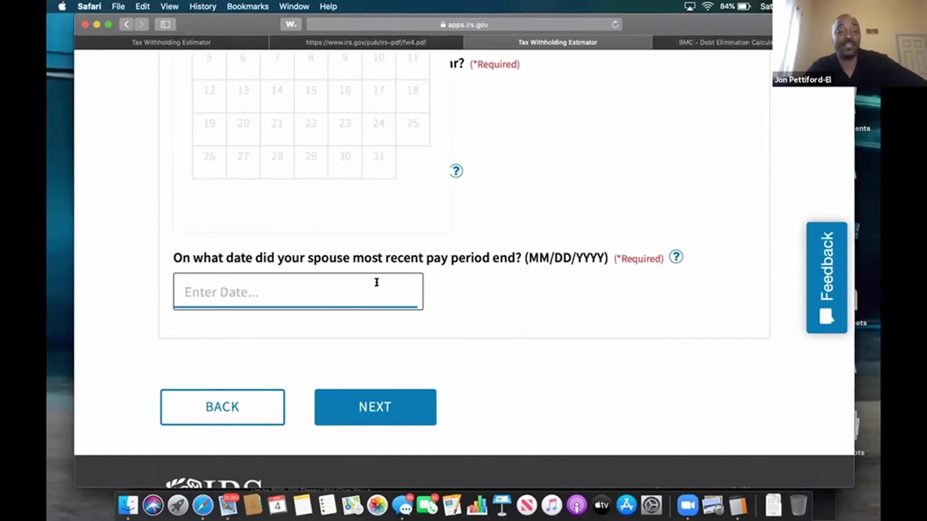
pyautogui.scroll(3, 376, 283)
pyautogui.click(377, 163)
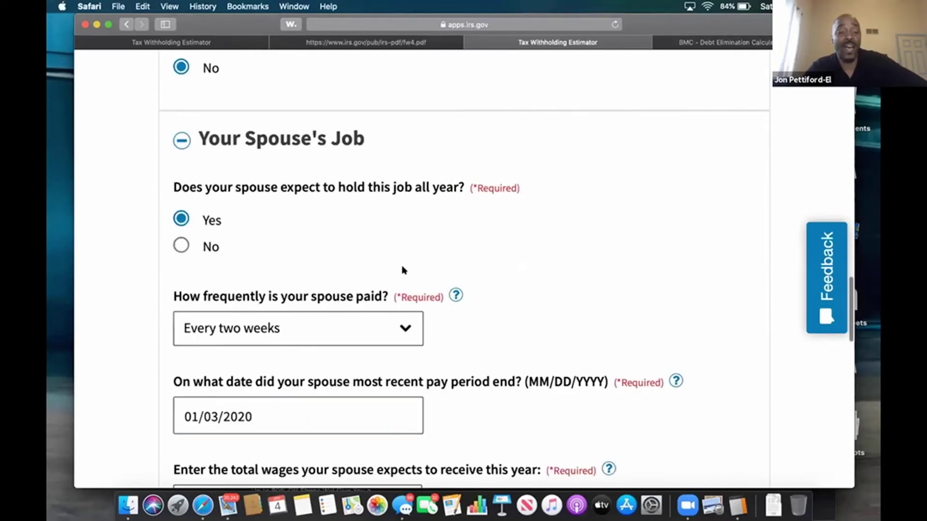
pyautogui.scroll(-5, 404, 271)
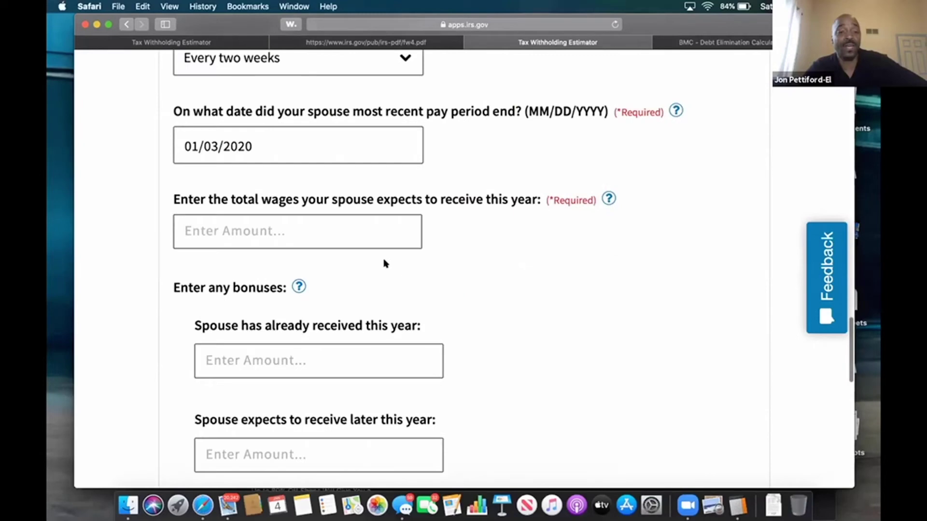
pyautogui.click(352, 236)
pyautogui.write('600000')
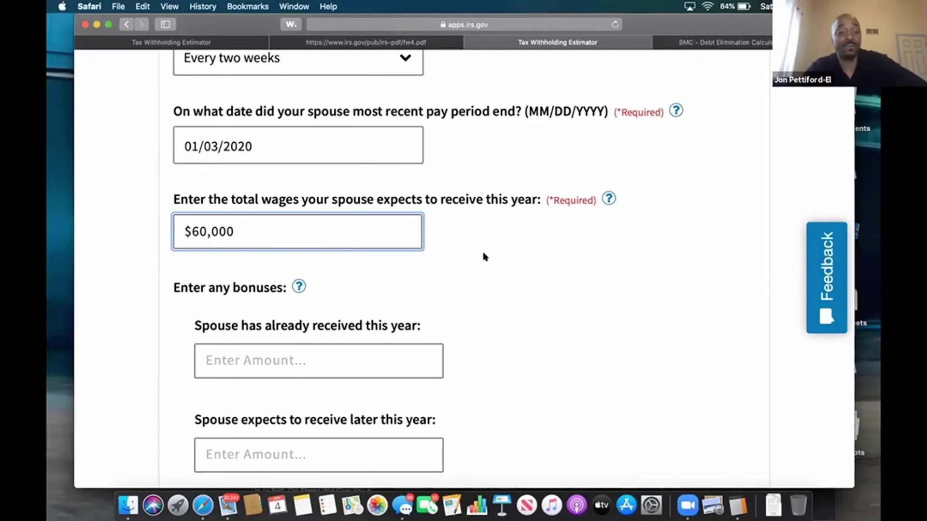
# Leave the spouse's bonus amounts blank and enter federal income taxes withheld of $375 year to date and $375 from the last check
pyautogui.scroll(-5, 482, 257)
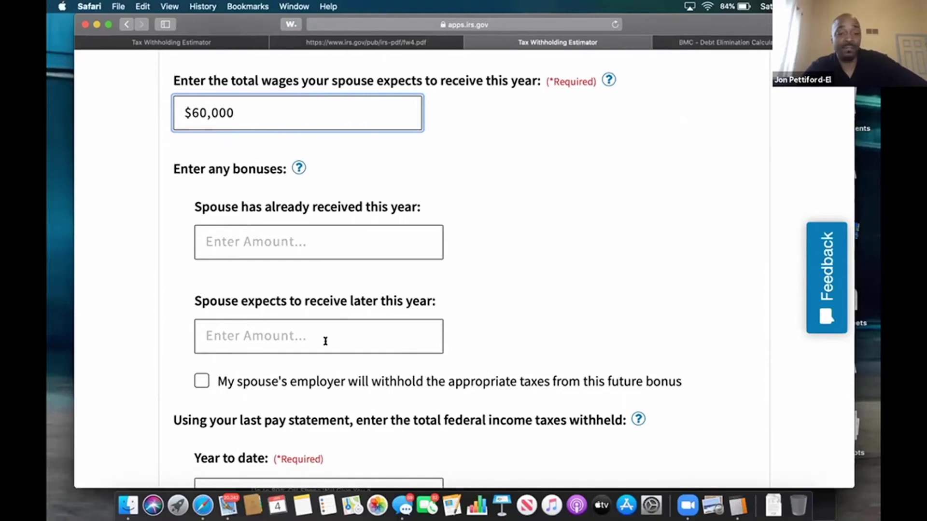
pyautogui.scroll(-5, 325, 342)
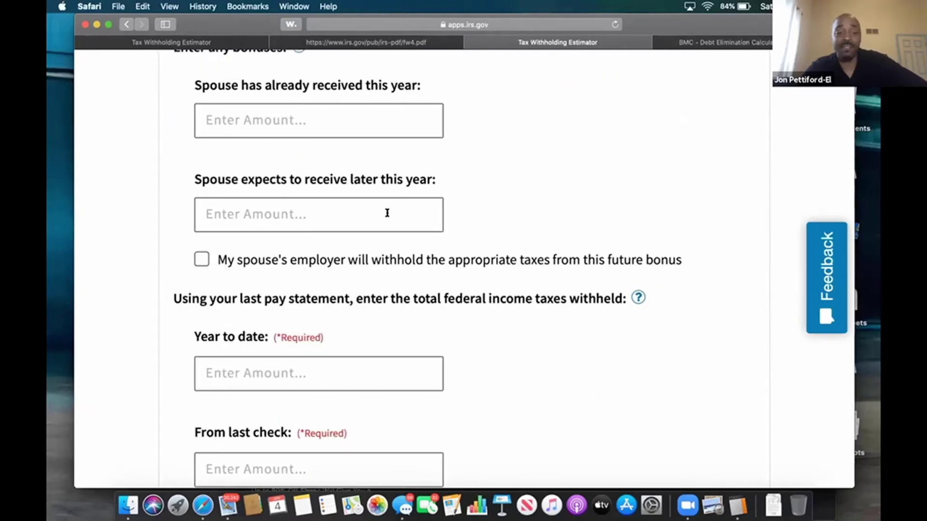
pyautogui.scroll(-3, 388, 213)
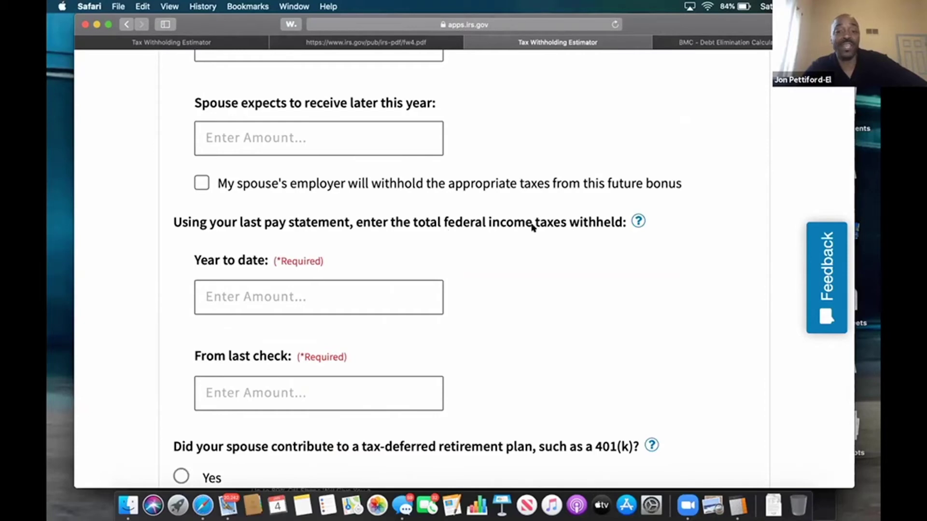
pyautogui.click(339, 283)
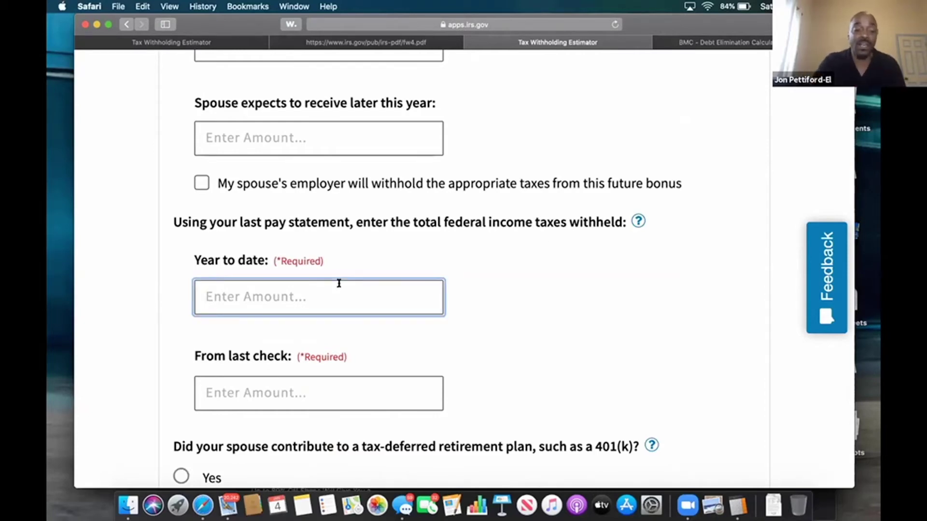
pyautogui.write('$375')
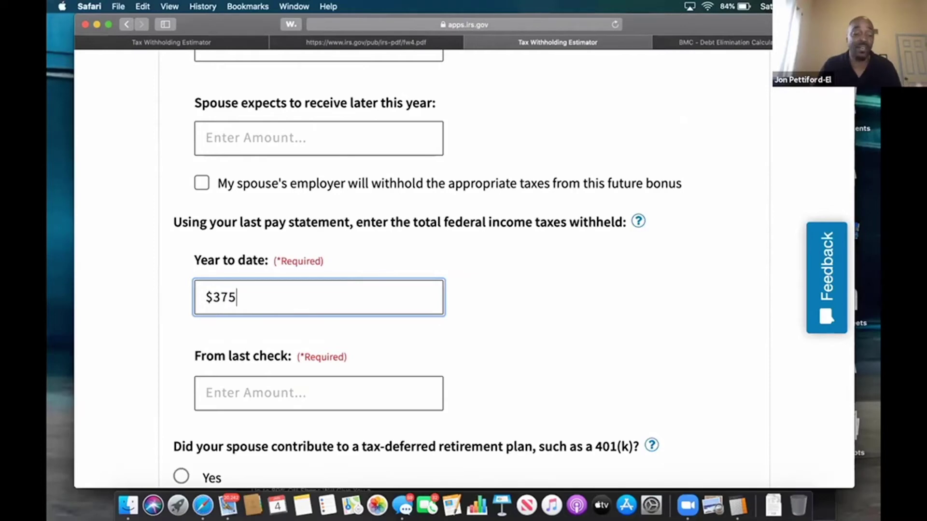
pyautogui.click(327, 385)
pyautogui.write('$3')
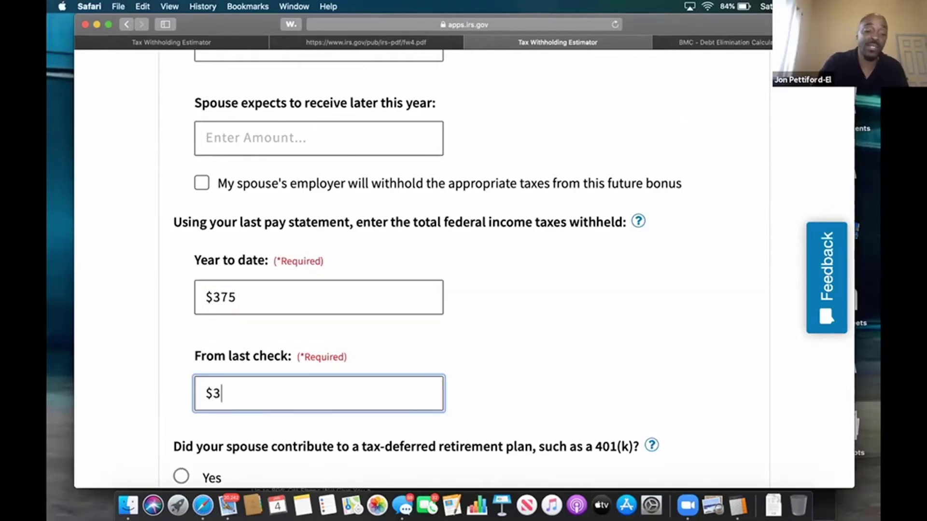
pyautogui.write('75')
pyautogui.click(570, 372)
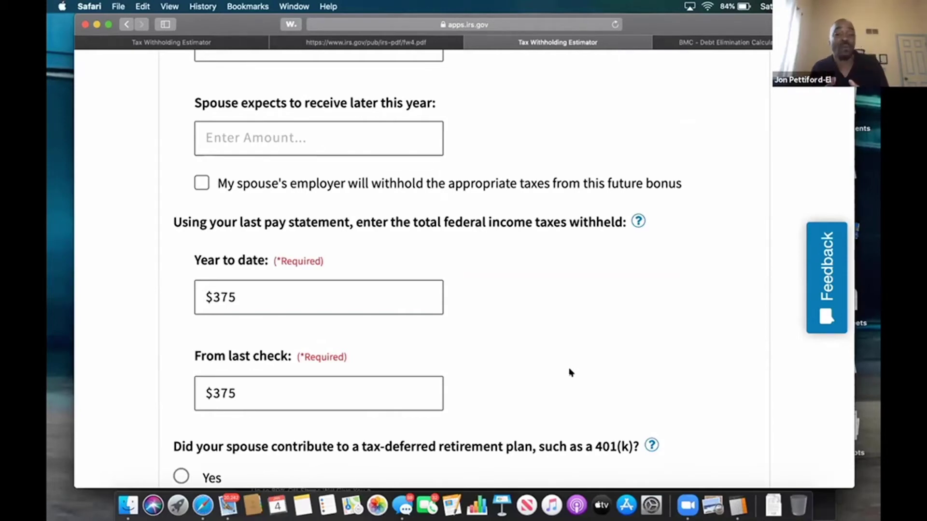
pyautogui.scroll(-4, 569, 373)
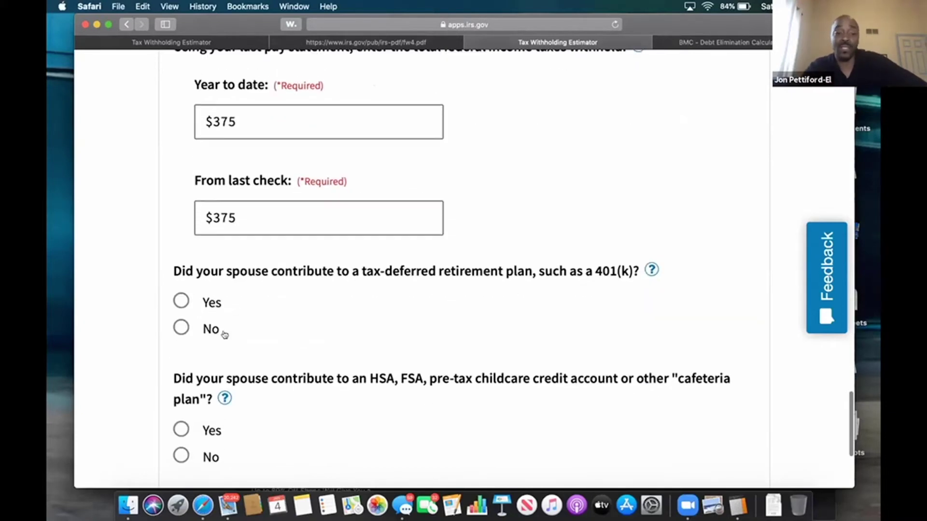
# Answer No to the spouse's tax-deferred retirement plan and No to an HSA, FSA or other cafeteria plan, and continue to Adjustments to Income
pyautogui.click(184, 328)
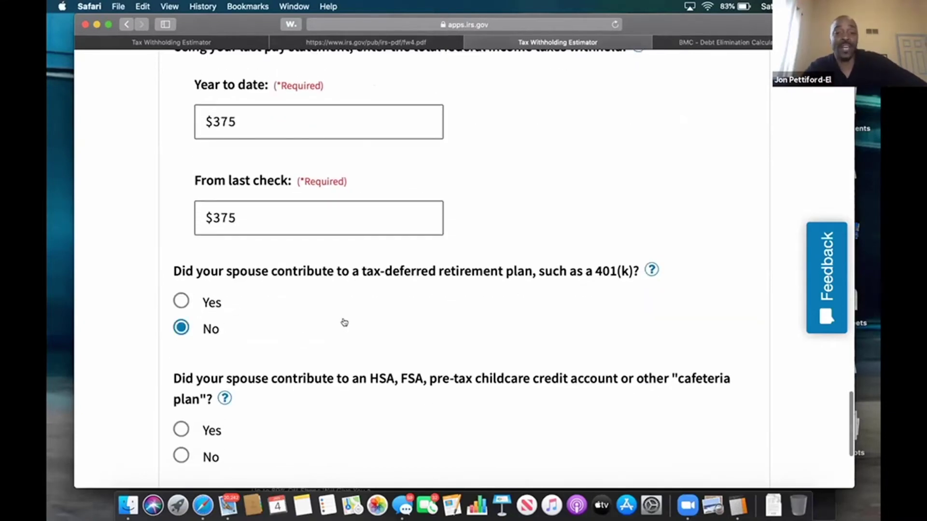
pyautogui.scroll(-3, 344, 322)
pyautogui.click(191, 329)
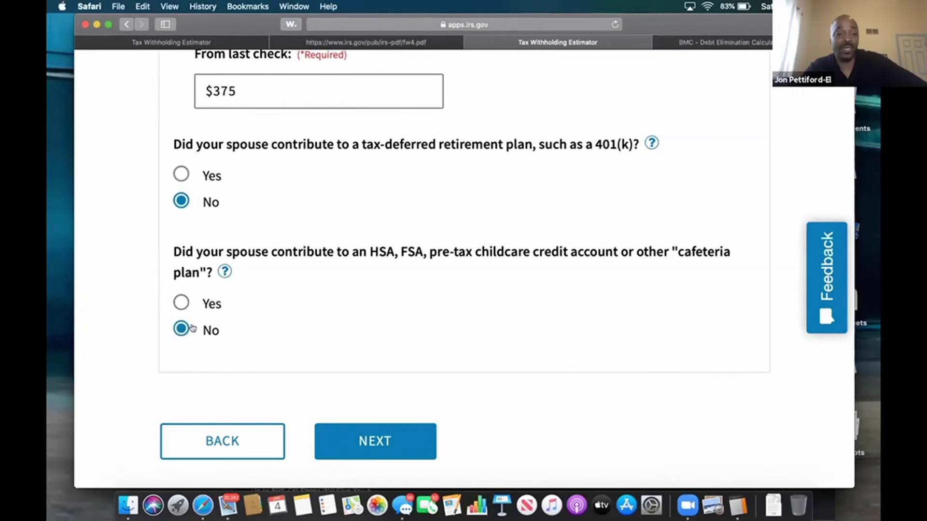
pyautogui.scroll(-1, 359, 311)
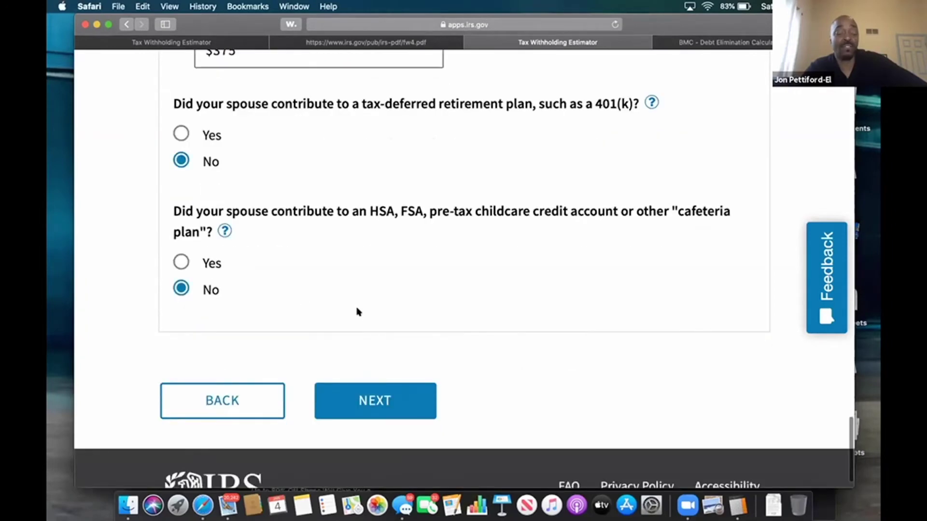
pyautogui.click(386, 401)
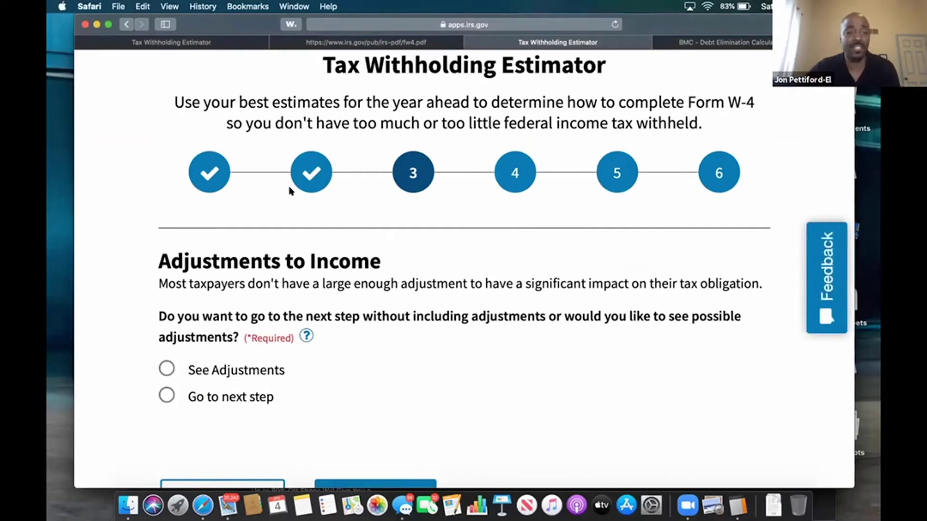
# Choose See Adjustments, review the possible income adjustments, leave all amounts blank and continue to Deductions From Income
pyautogui.click(169, 370)
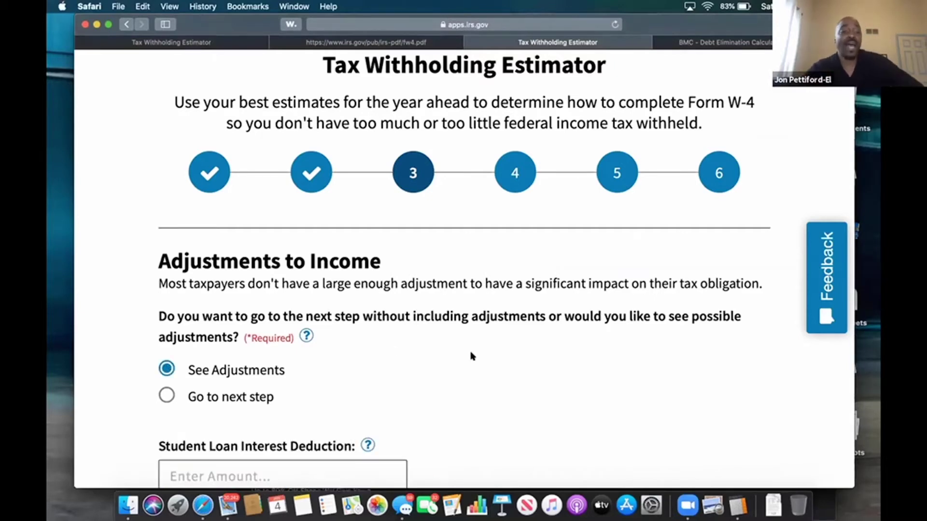
pyautogui.scroll(-5, 472, 356)
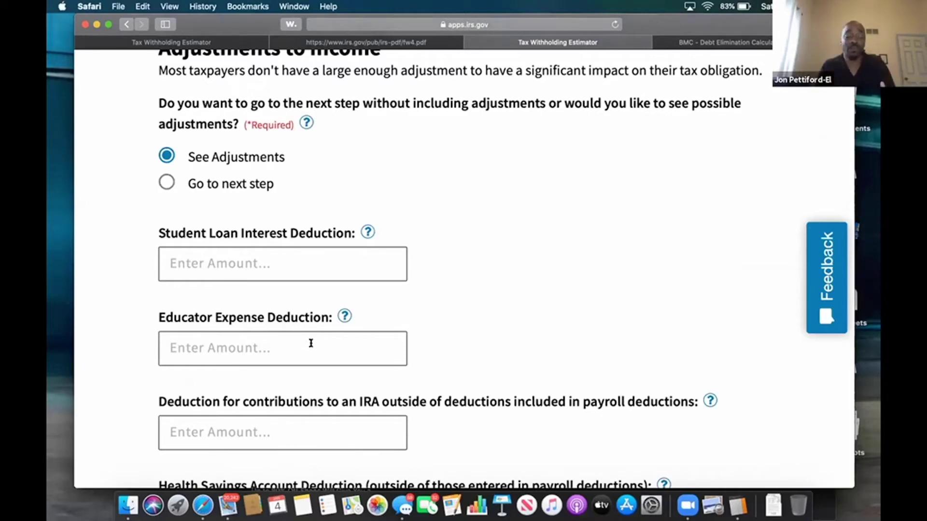
pyautogui.scroll(-3, 311, 343)
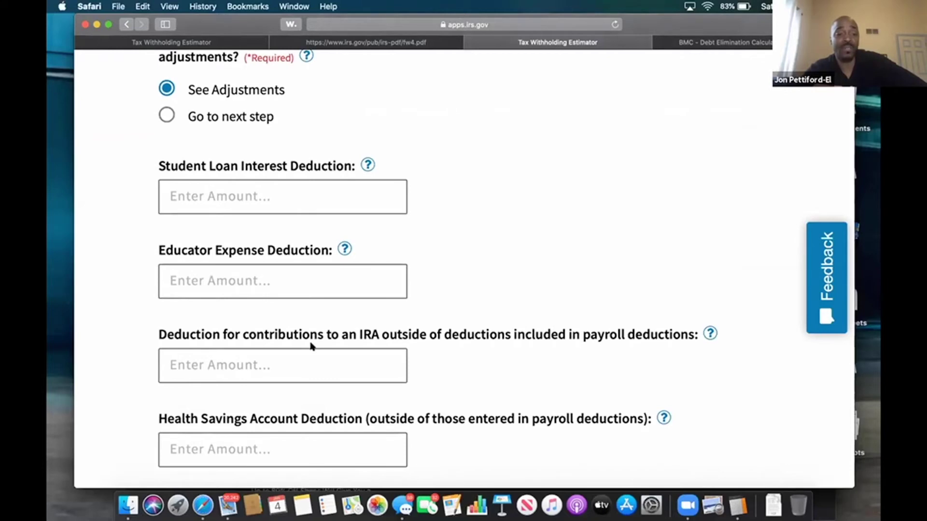
pyautogui.scroll(-6, 311, 345)
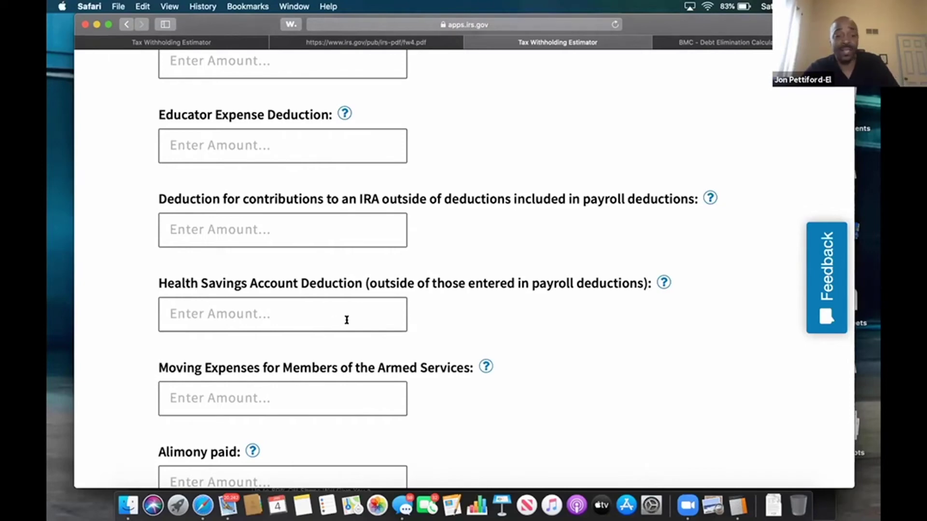
pyautogui.scroll(-1, 346, 320)
pyautogui.scroll(-5, 347, 320)
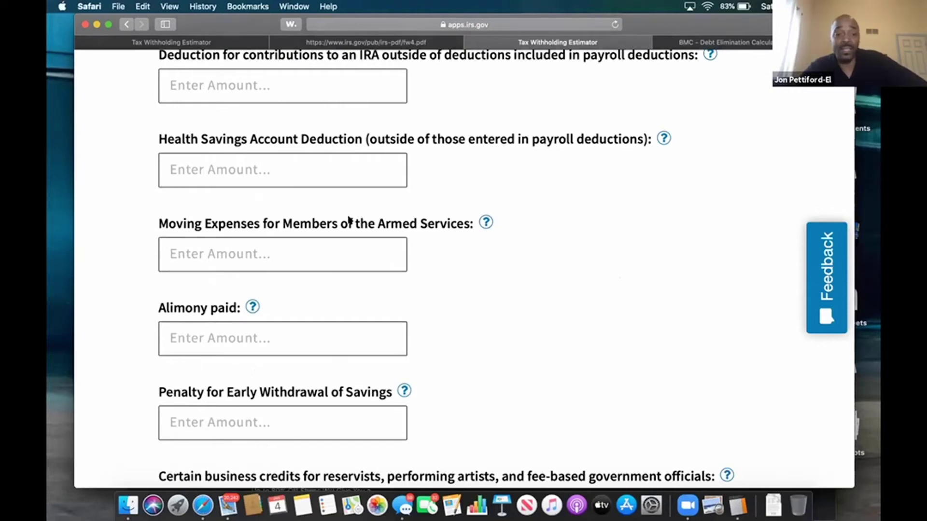
pyautogui.scroll(-10, 350, 321)
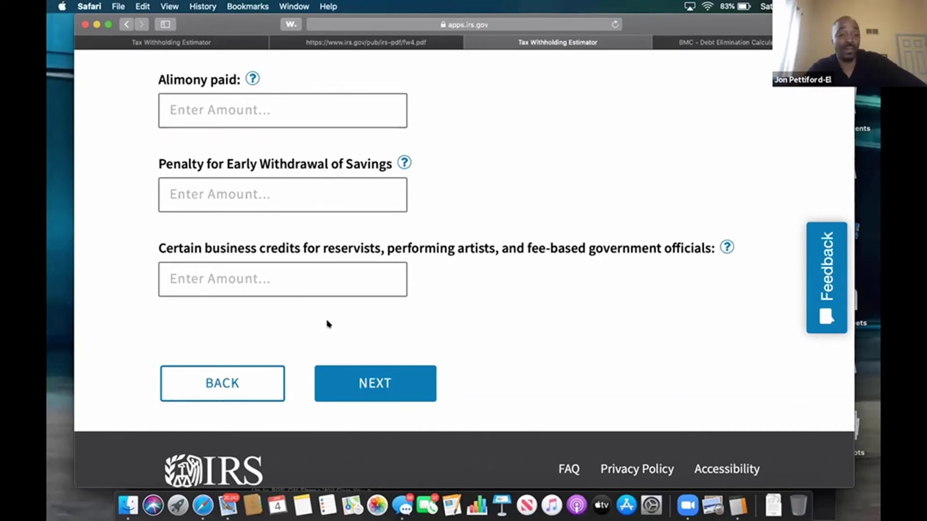
pyautogui.click(373, 386)
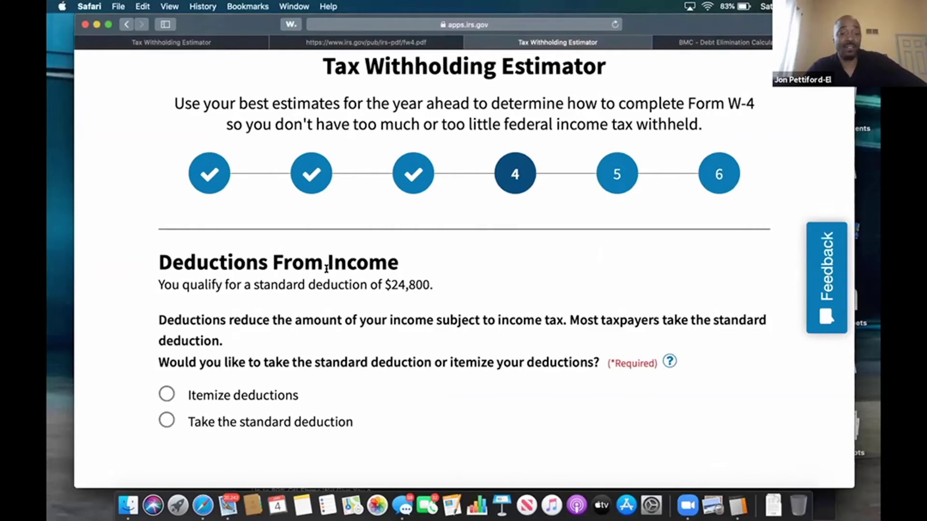
# Choose Take the standard deduction and continue to the Tax Credits page
pyautogui.scroll(-2, 327, 268)
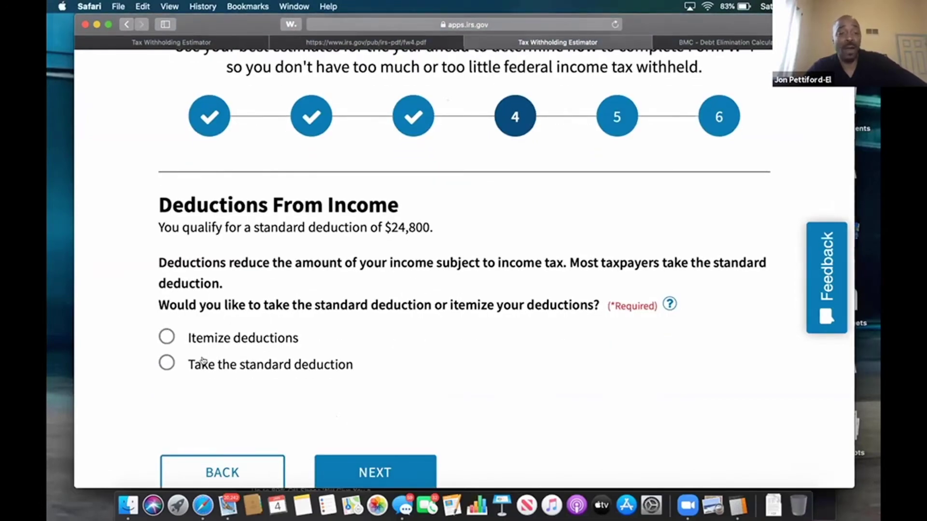
pyautogui.click(167, 363)
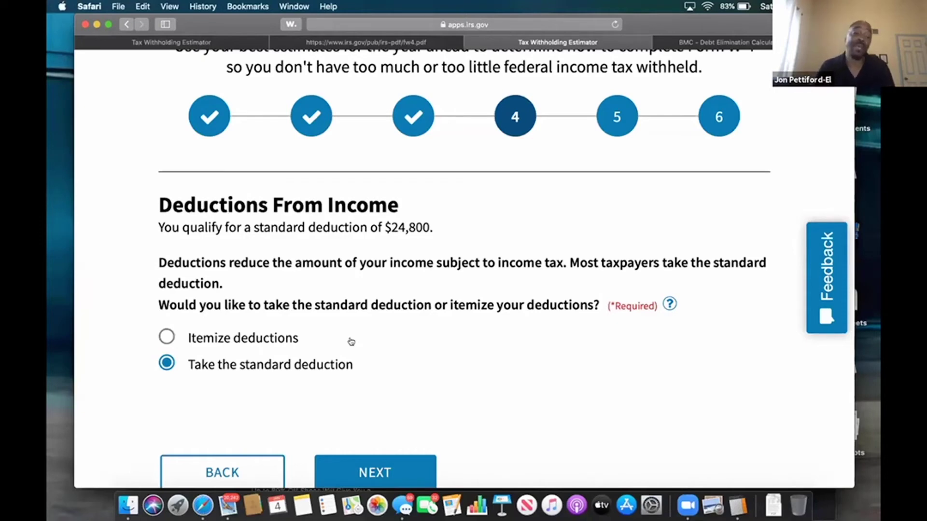
pyautogui.scroll(-3, 351, 342)
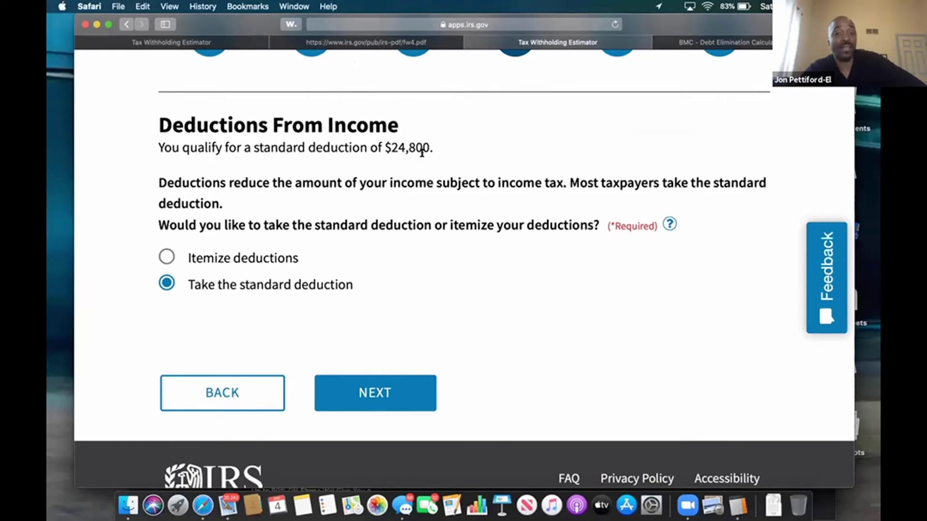
pyautogui.click(376, 392)
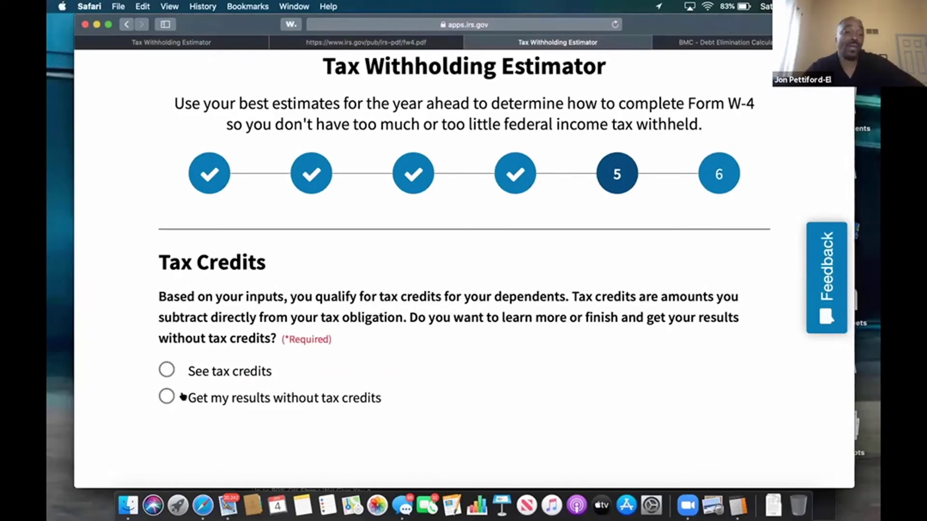
# Choose See tax credits and set the number of qualifying children under 17 to 2
pyautogui.click(167, 370)
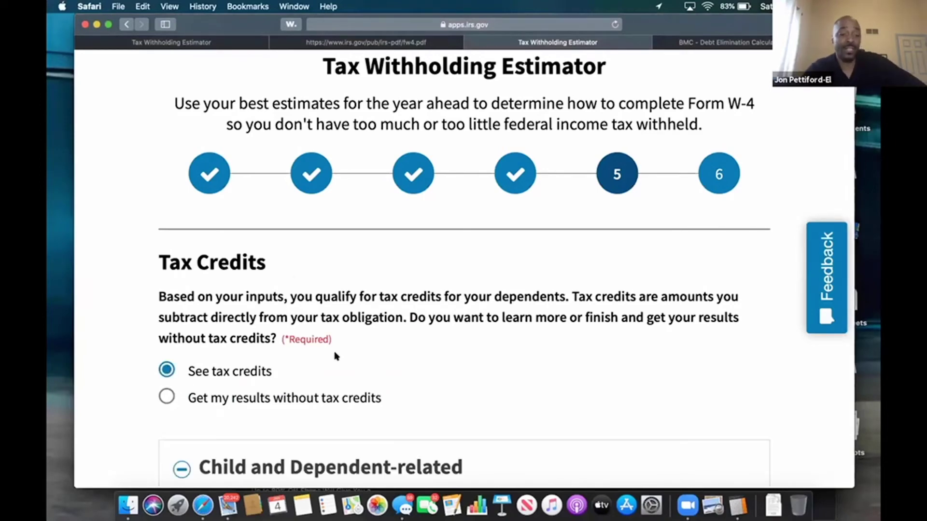
pyautogui.scroll(-5, 333, 354)
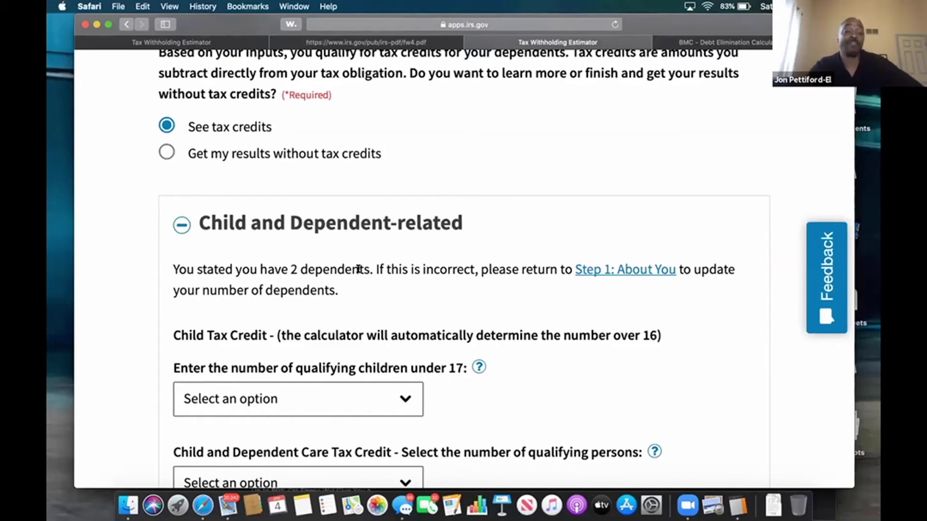
pyautogui.scroll(-5, 359, 269)
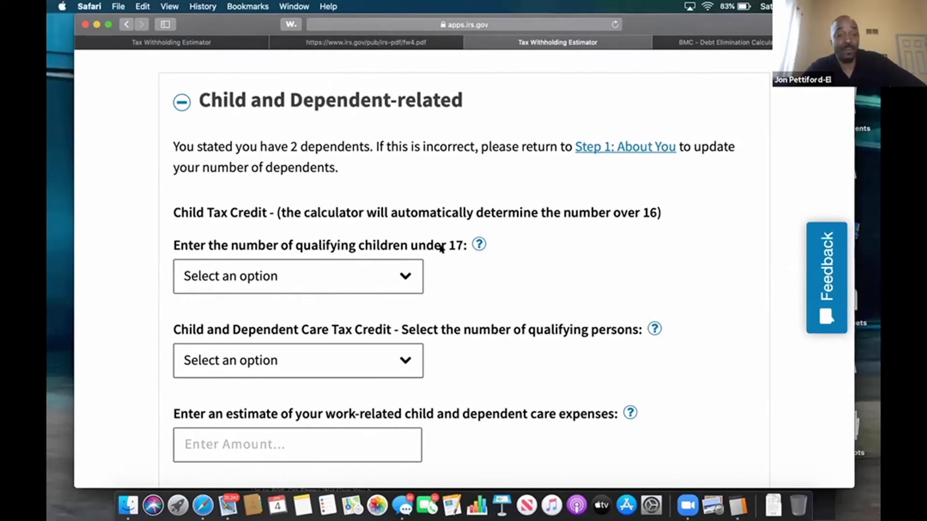
pyautogui.click(406, 276)
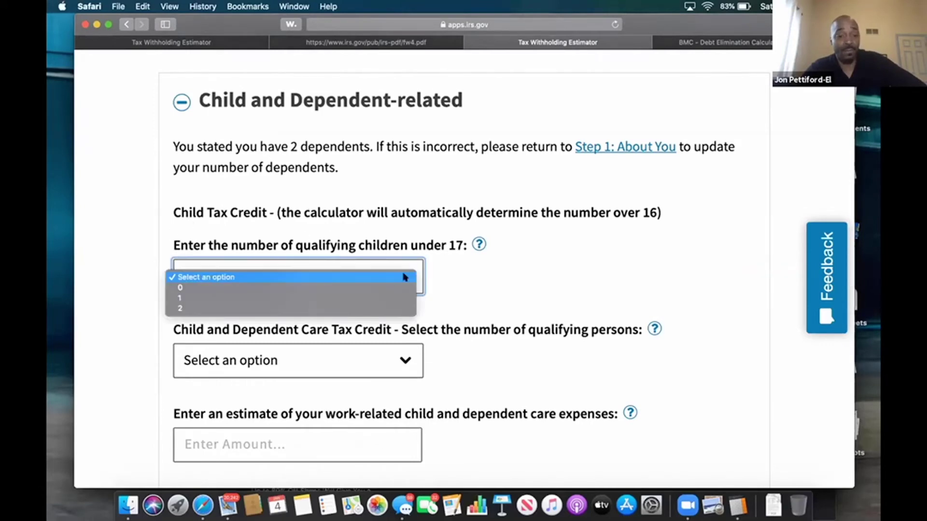
pyautogui.click(369, 308)
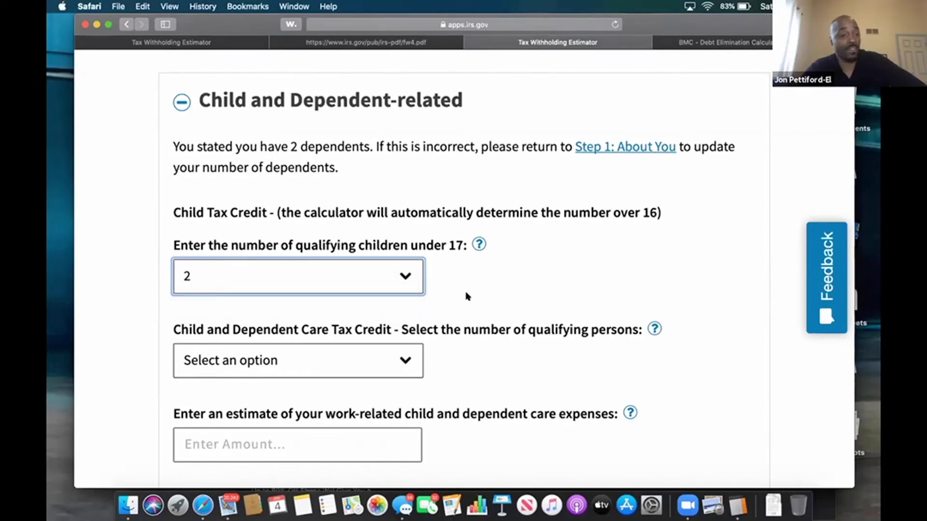
# Leave the dependent care, earned income, adoption and all other tax credits blank and continue to the results
pyautogui.scroll(-3, 466, 296)
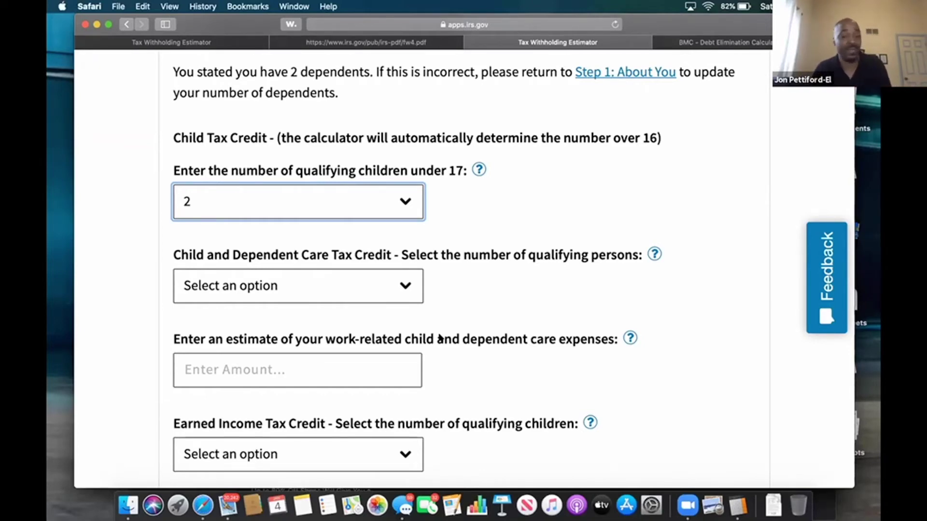
pyautogui.scroll(-5, 441, 338)
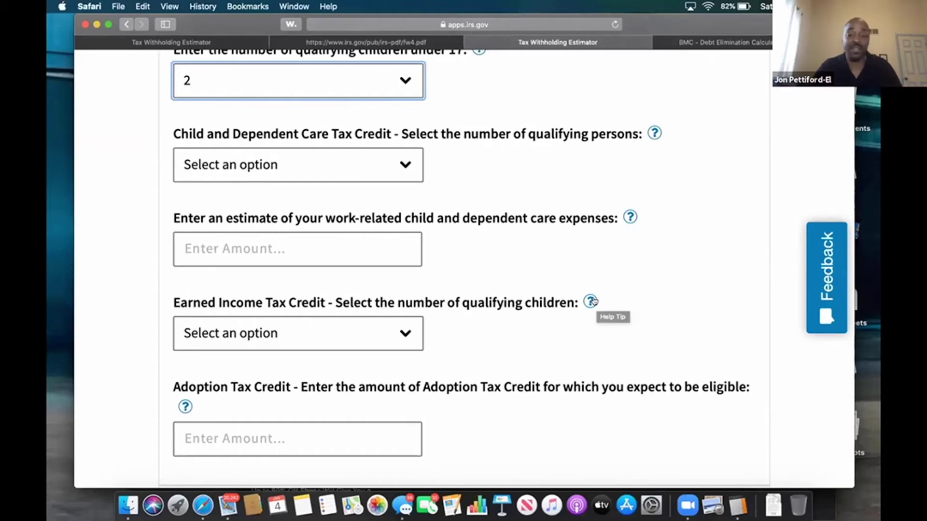
pyautogui.scroll(-10, 594, 302)
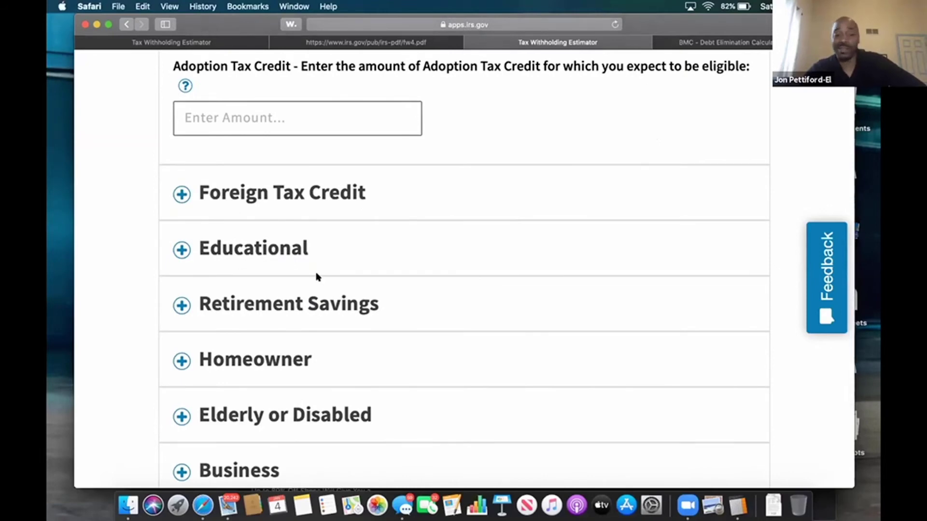
pyautogui.scroll(-3, 317, 276)
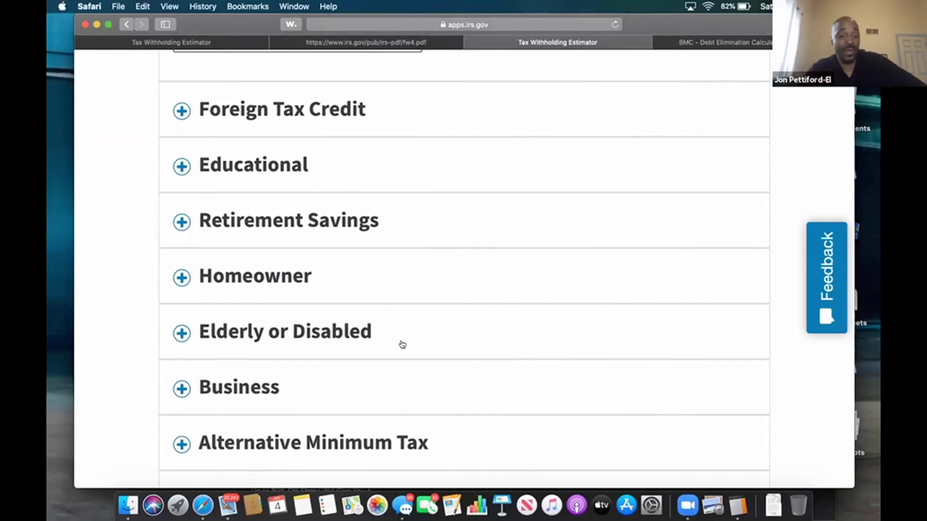
pyautogui.scroll(-5, 402, 344)
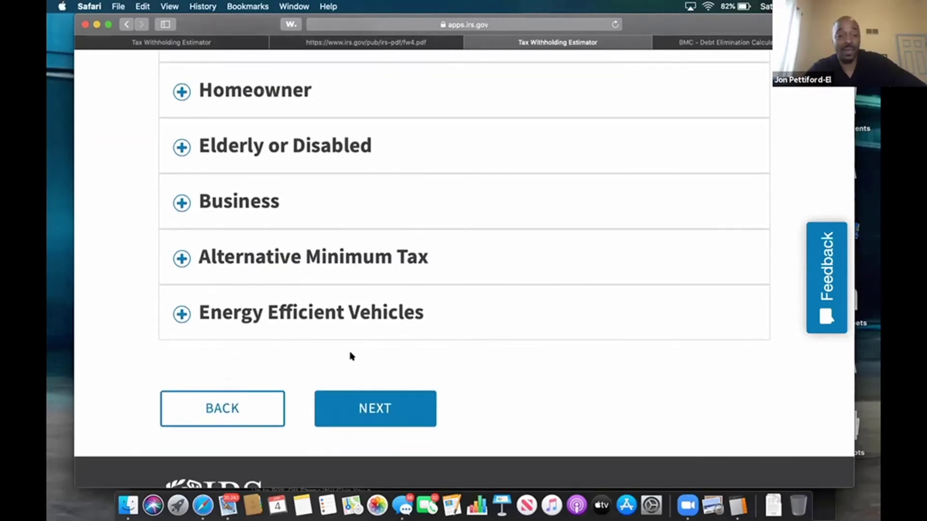
pyautogui.click(379, 409)
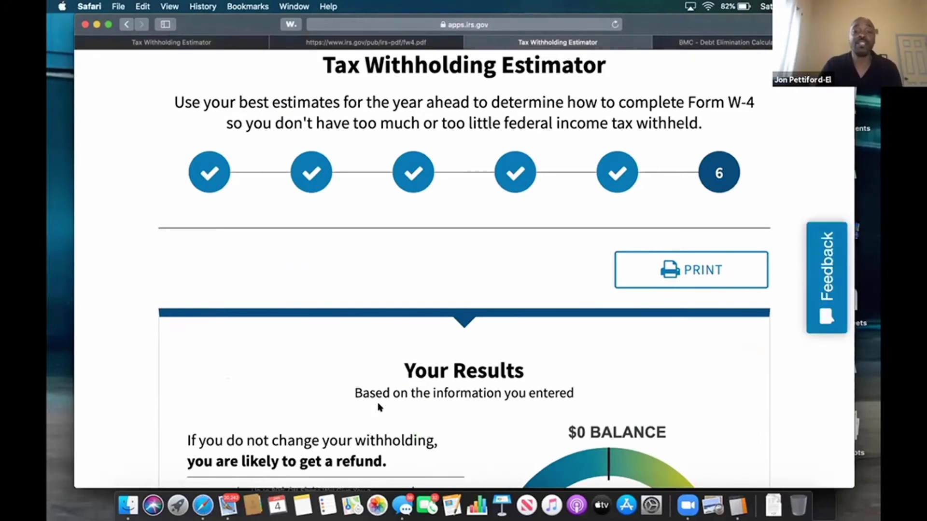
# Review the estimated results, set the desired refund amount to $0 and view the withholding recommended for each job
pyautogui.scroll(-5, 379, 408)
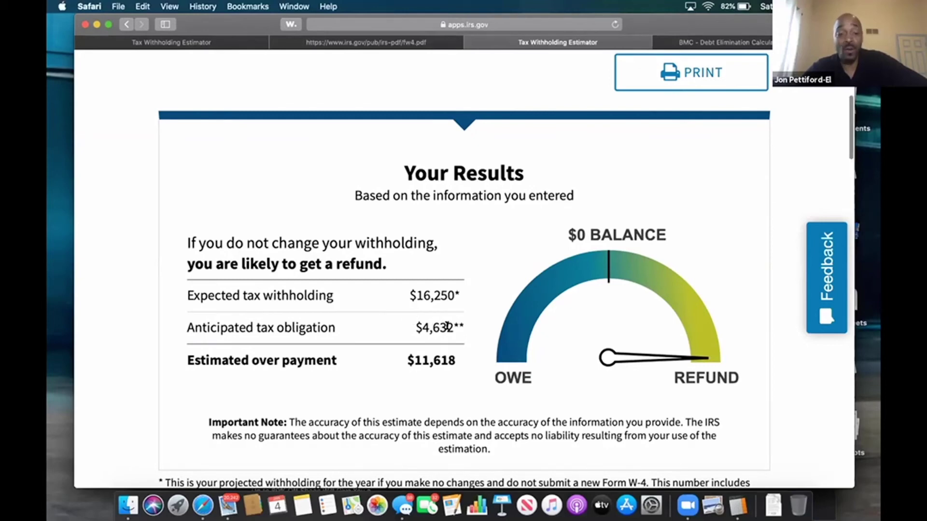
pyautogui.scroll(-2, 447, 328)
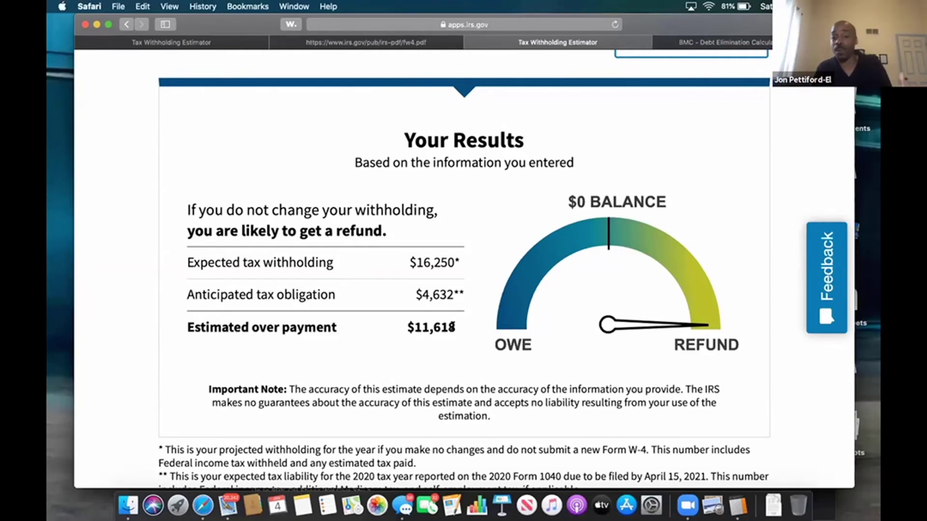
pyautogui.press('super+shift+3')
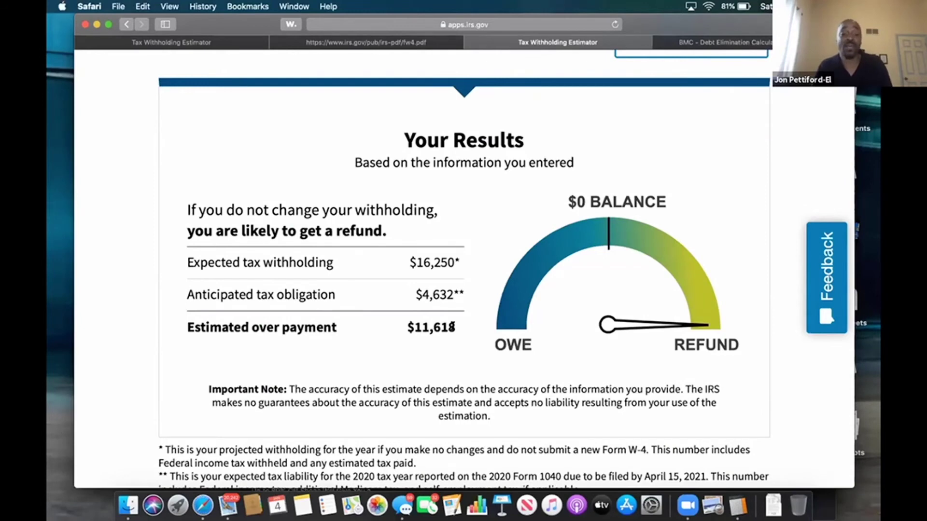
pyautogui.scroll(-3, 453, 327)
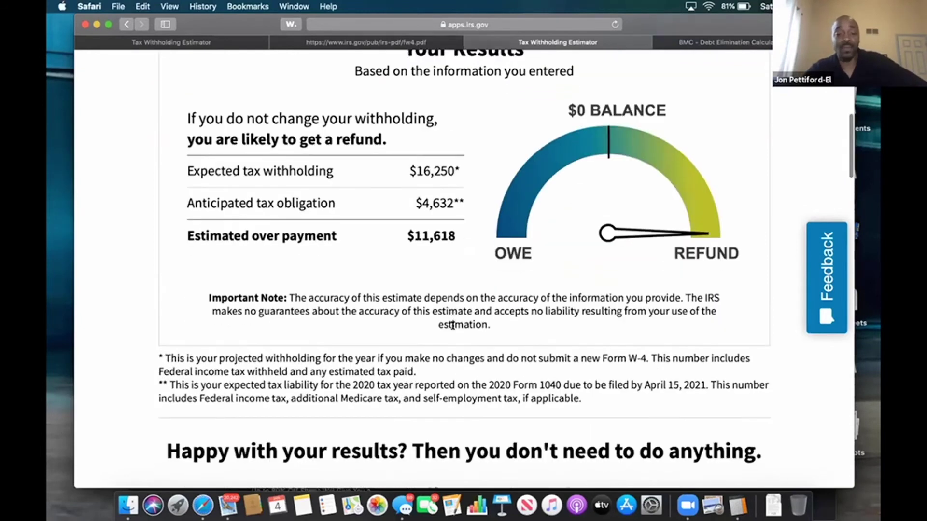
pyautogui.scroll(-3, 453, 326)
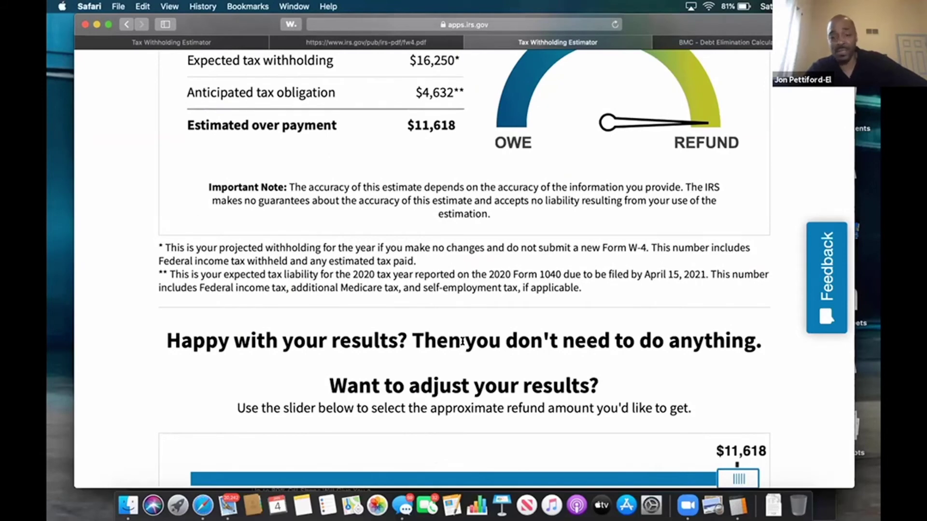
pyautogui.scroll(-2, 559, 361)
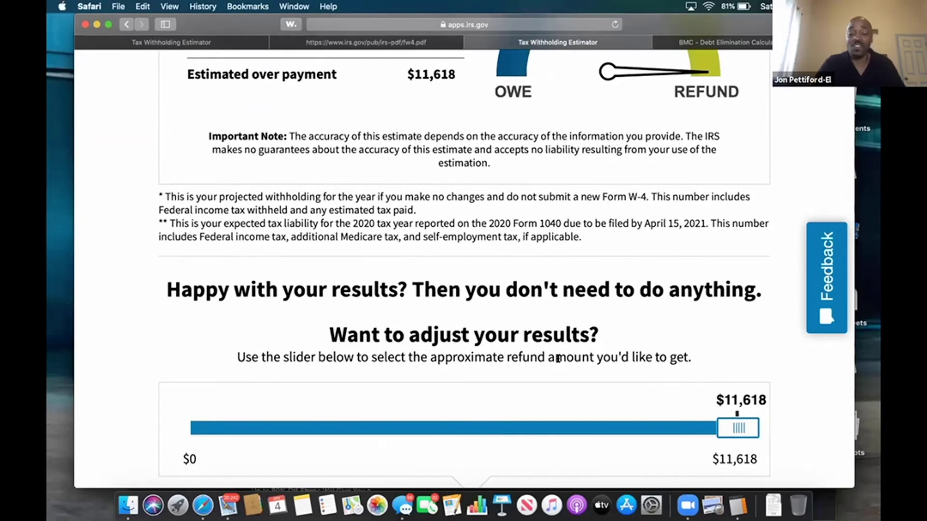
pyautogui.click(726, 426)
pyautogui.moveTo(725, 426); pyautogui.dragTo(197, 412)
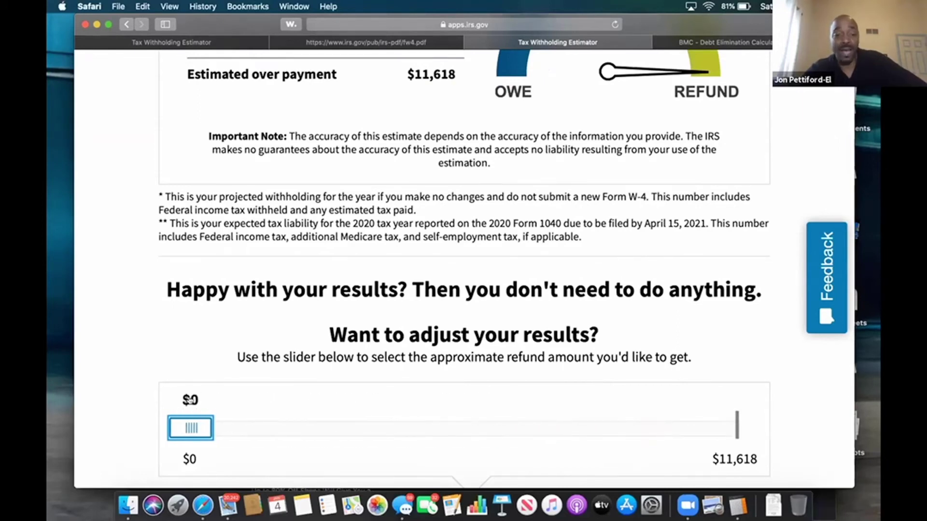
pyautogui.scroll(-6, 244, 416)
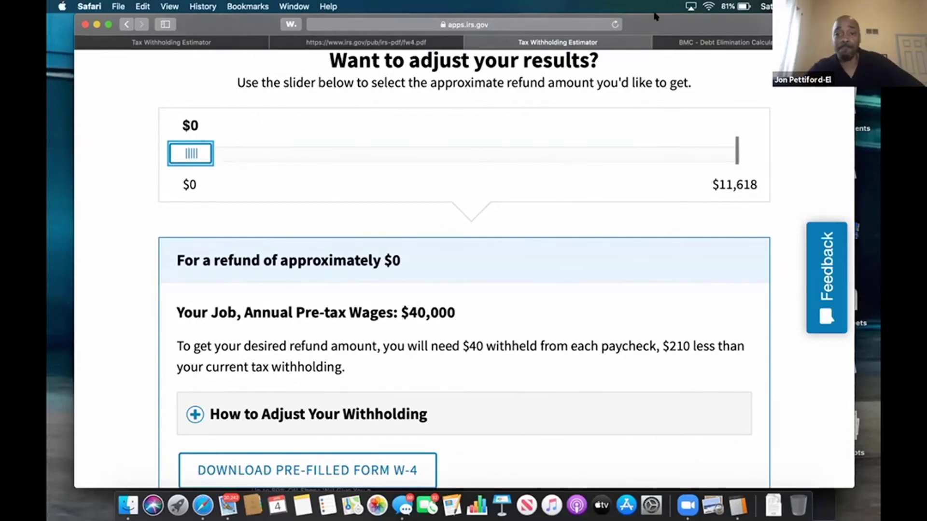
pyautogui.scroll(-5, 433, 205)
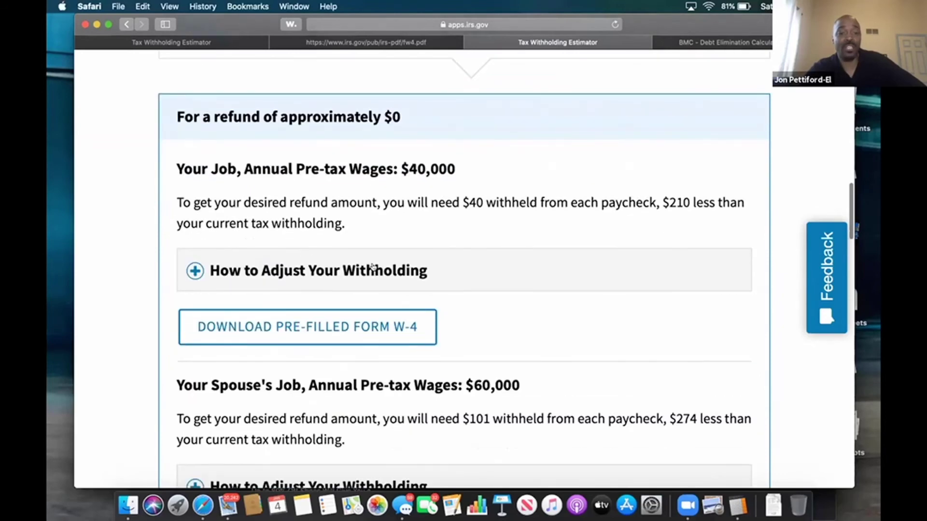
# Expand How to Adjust Your Withholding for the $40,000 job, review its instructions and download that job's pre-filled Form W-4
pyautogui.click(195, 271)
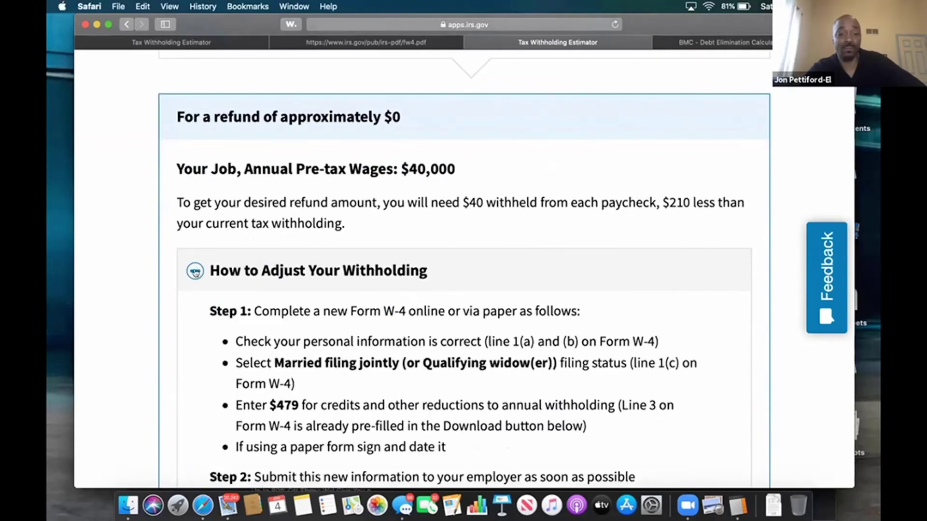
pyautogui.scroll(-3, 391, 276)
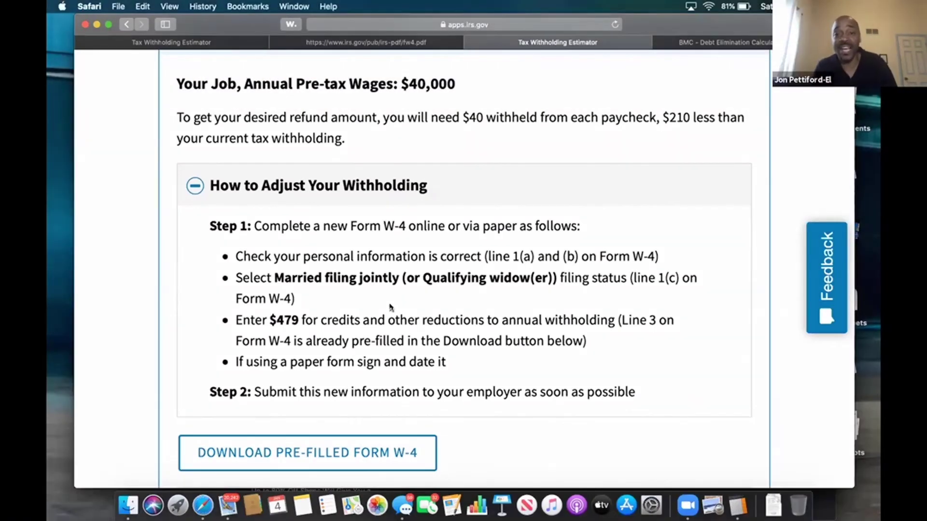
pyautogui.scroll(-3, 389, 306)
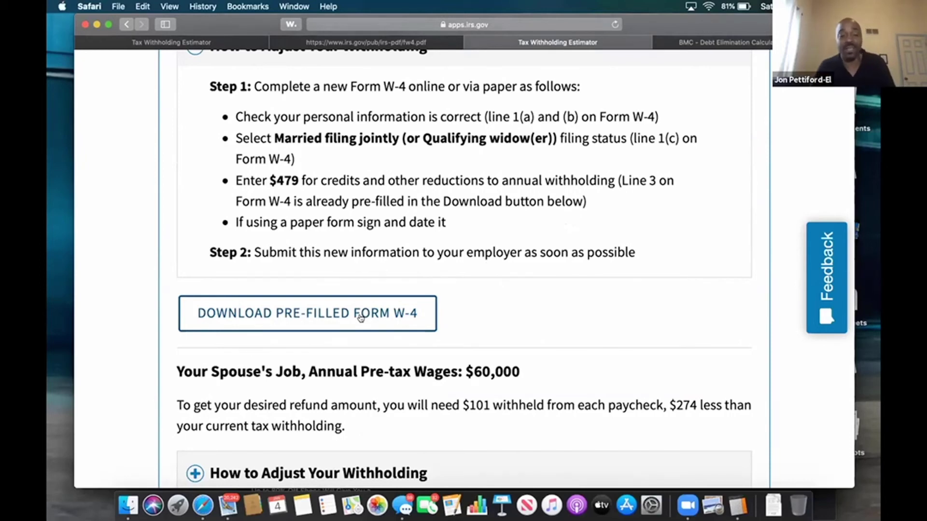
pyautogui.click(361, 317)
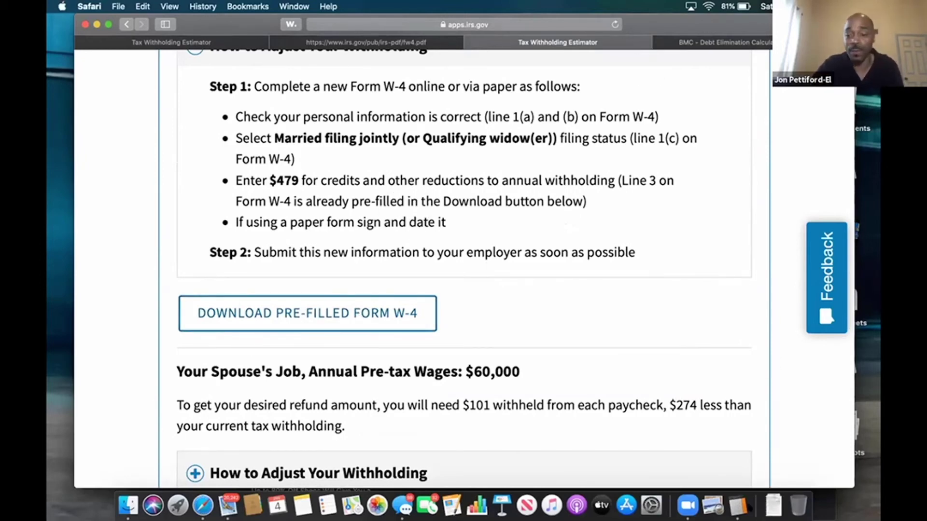
# Open the downloaded your-job-w4-5.pdf and examine the pre-filled line 3, the personal information section and the signature section
pyautogui.click(773, 505)
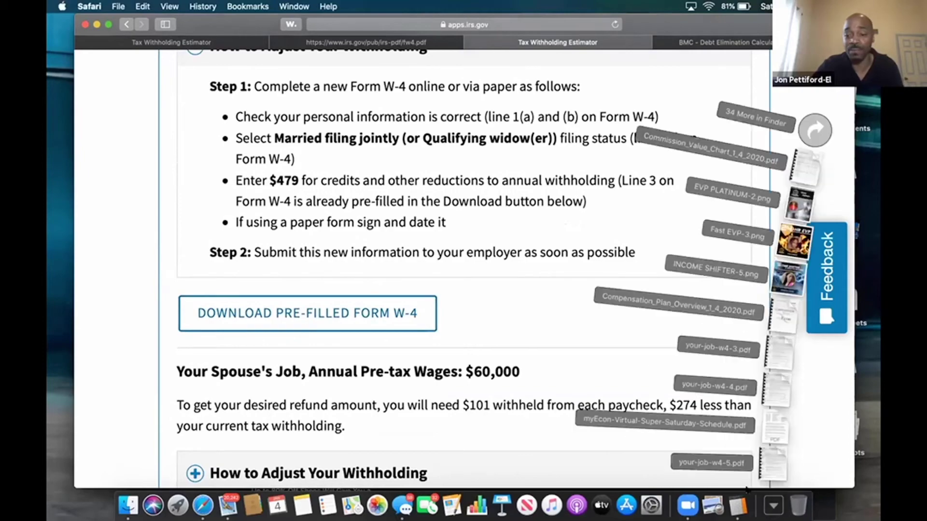
pyautogui.click(768, 465)
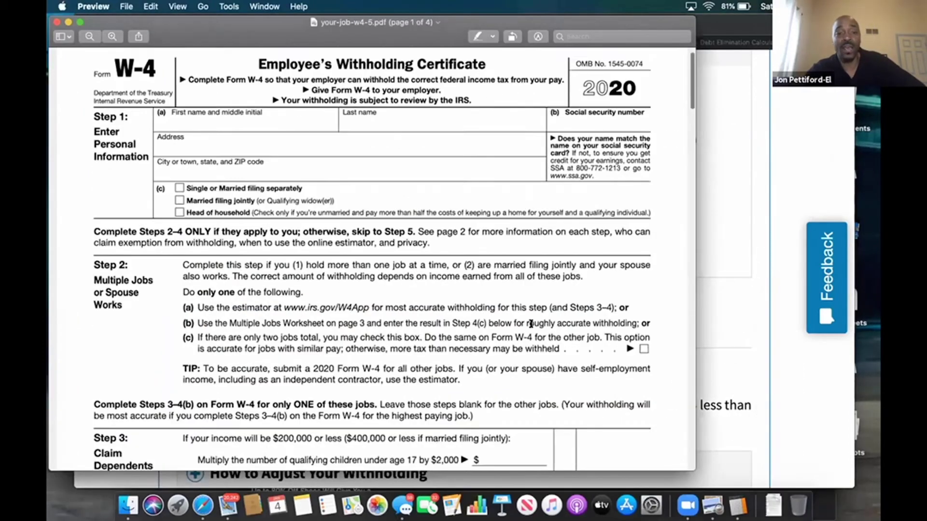
pyautogui.scroll(-8, 531, 324)
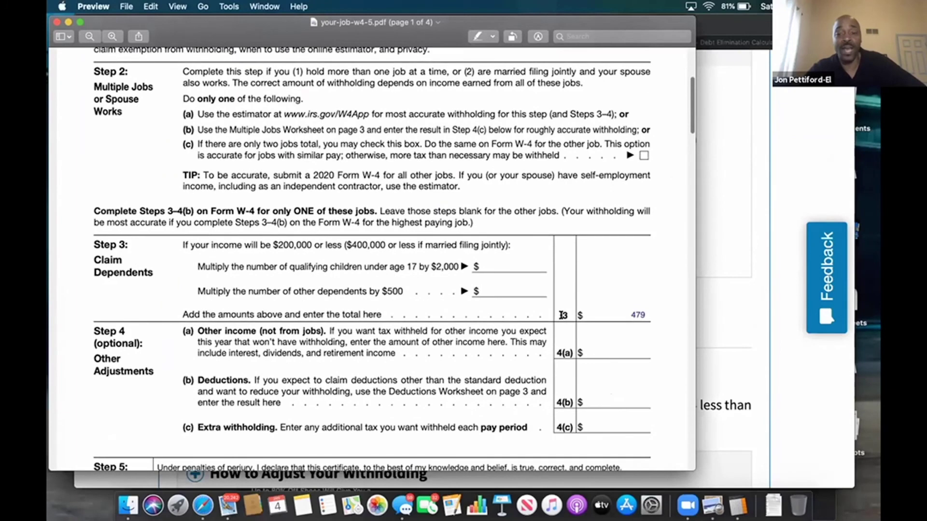
pyautogui.click(632, 315)
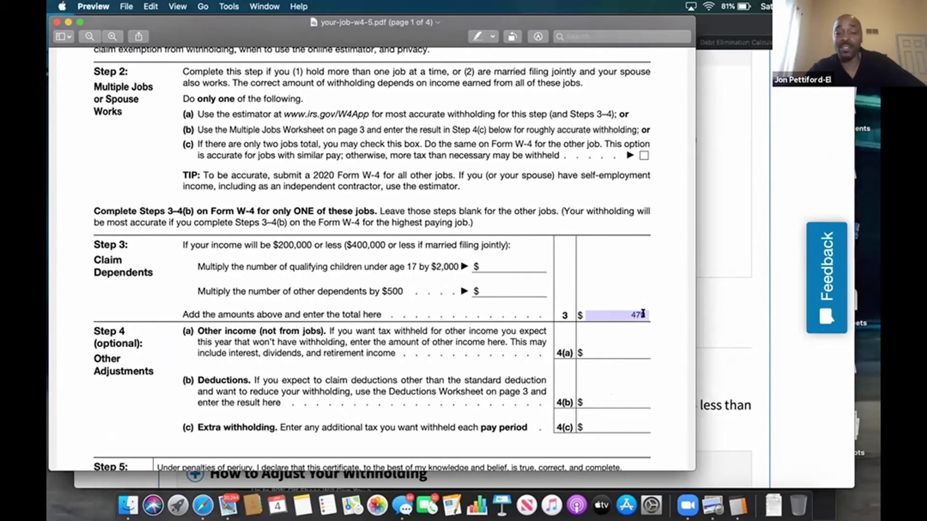
pyautogui.click(601, 205)
pyautogui.scroll(10, 569, 205)
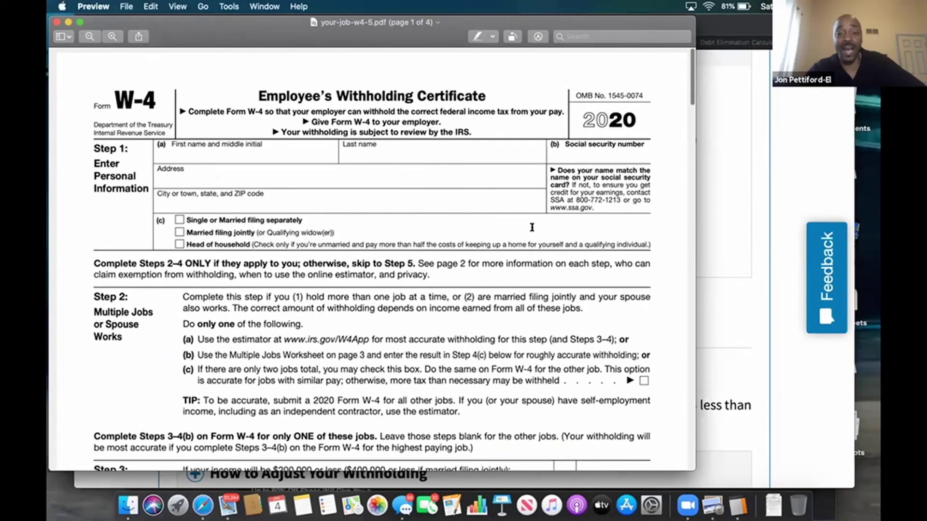
pyautogui.scroll(-10, 538, 214)
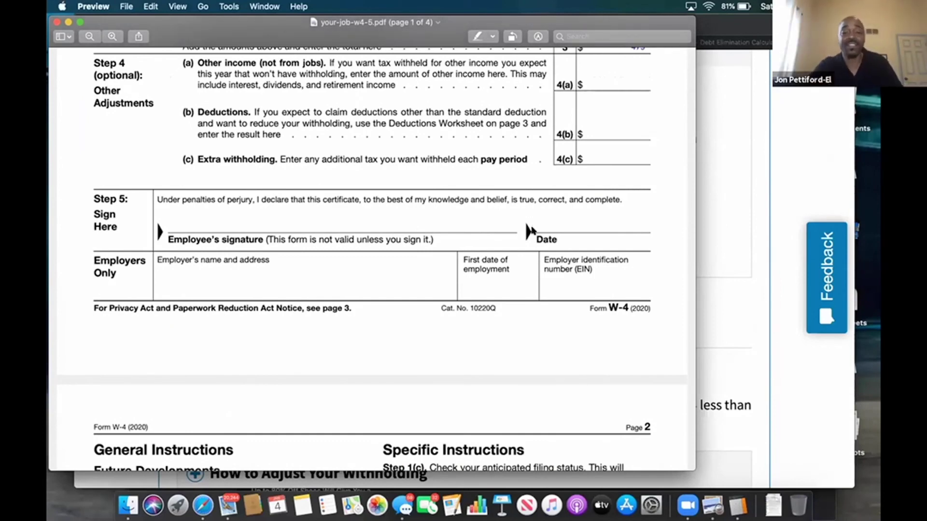
# Return to the estimator results and compare the recommended per-paycheck withholding reductions for the $40,000 job and the spouse's $60,000 job
pyautogui.click(717, 296)
pyautogui.scroll(1, 648, 280)
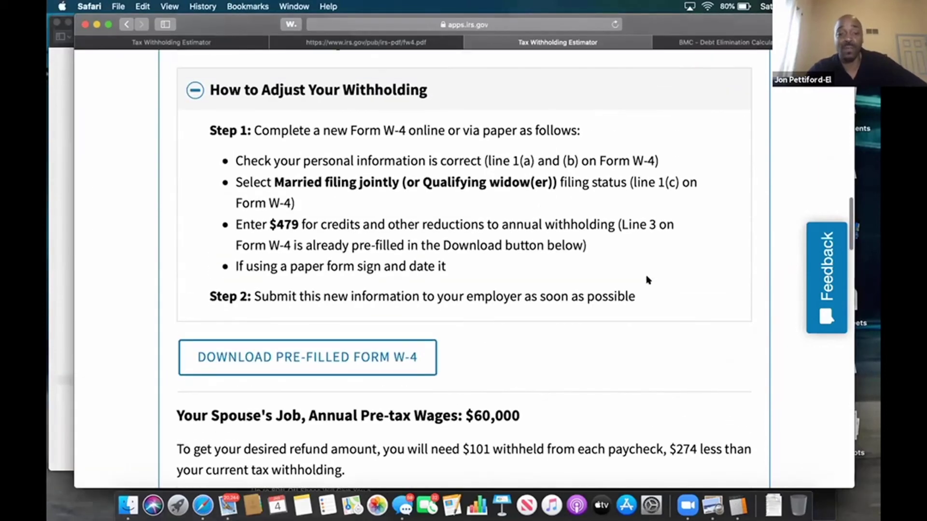
pyautogui.scroll(-5, 648, 278)
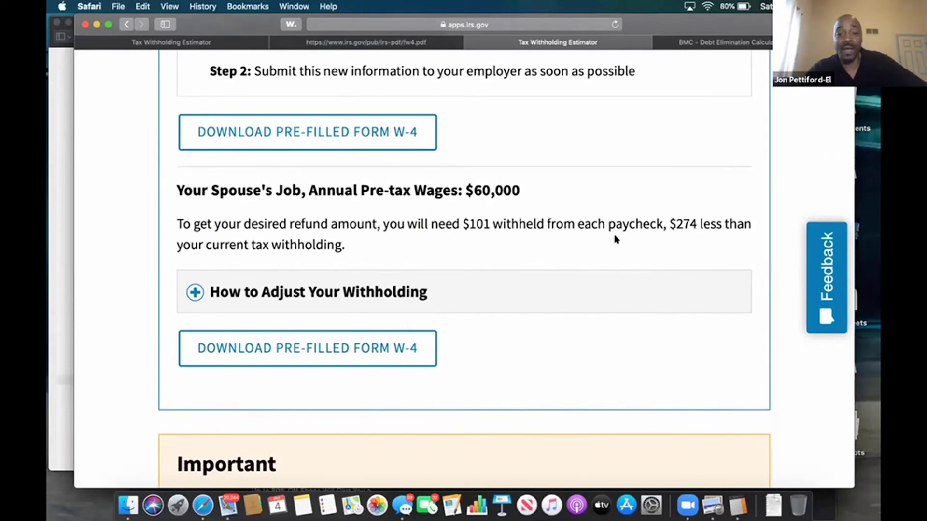
pyautogui.moveTo(682, 224); pyautogui.dragTo(693, 223)
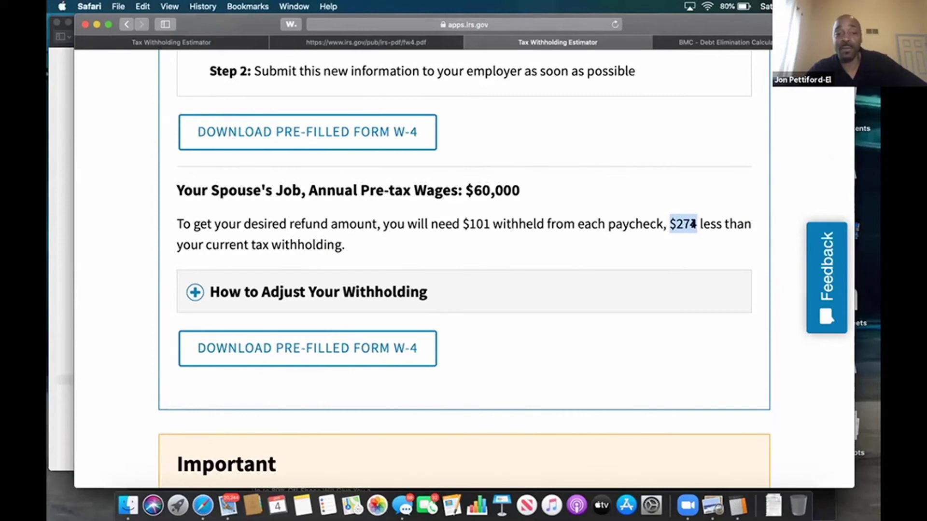
pyautogui.scroll(10, 693, 224)
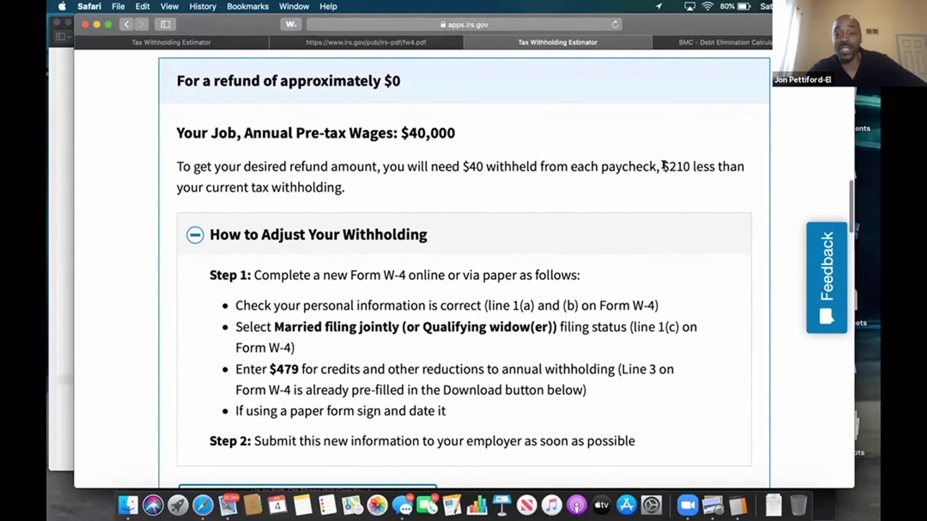
pyautogui.moveTo(662, 166); pyautogui.dragTo(690, 166)
pyautogui.scroll(-8, 689, 165)
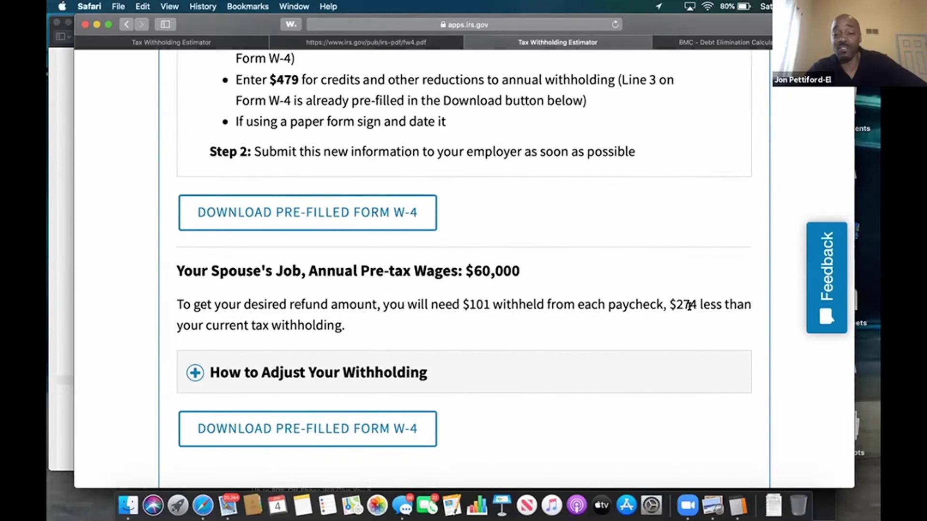
pyautogui.scroll(8, 690, 306)
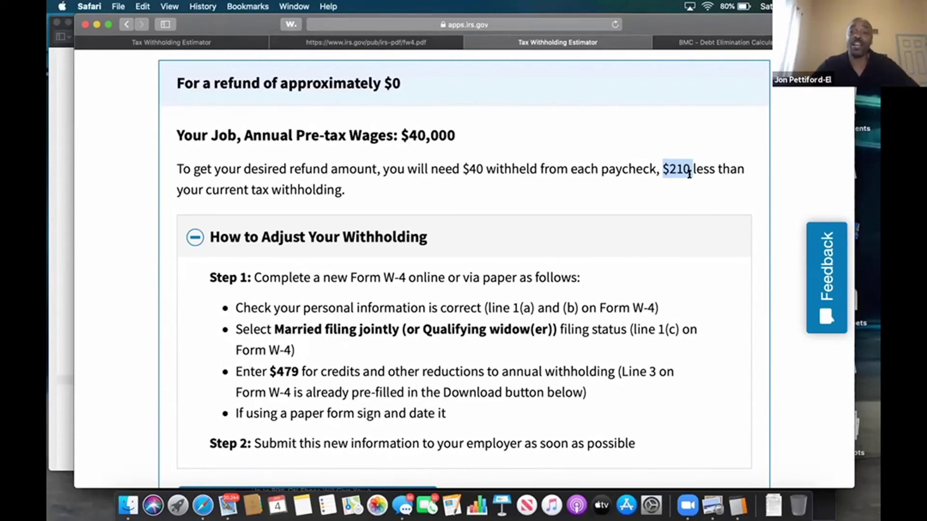
# Go back to the Adjustments to Income page and enter $5,000 for certain business credits for reservists, performing artists and fee-based government officials
pyautogui.scroll(10, 689, 174)
pyautogui.scroll(-2, 690, 177)
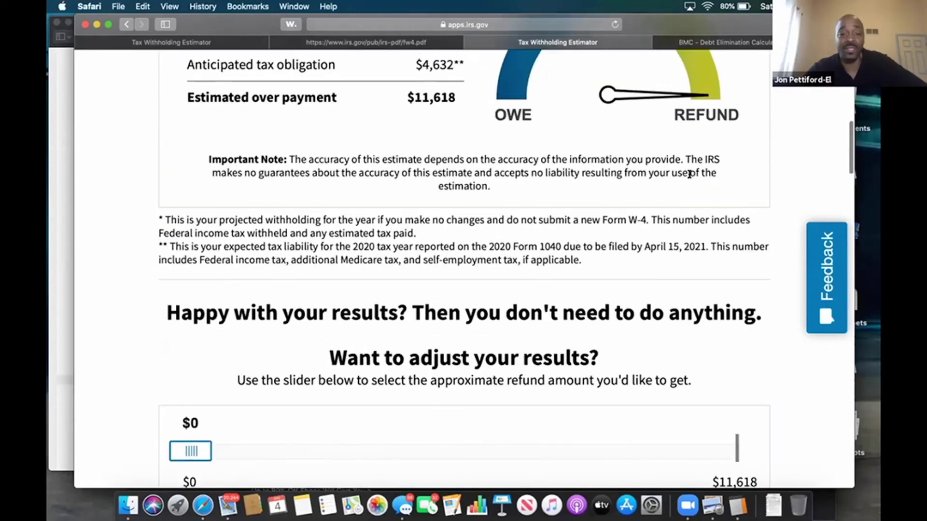
pyautogui.scroll(15, 690, 174)
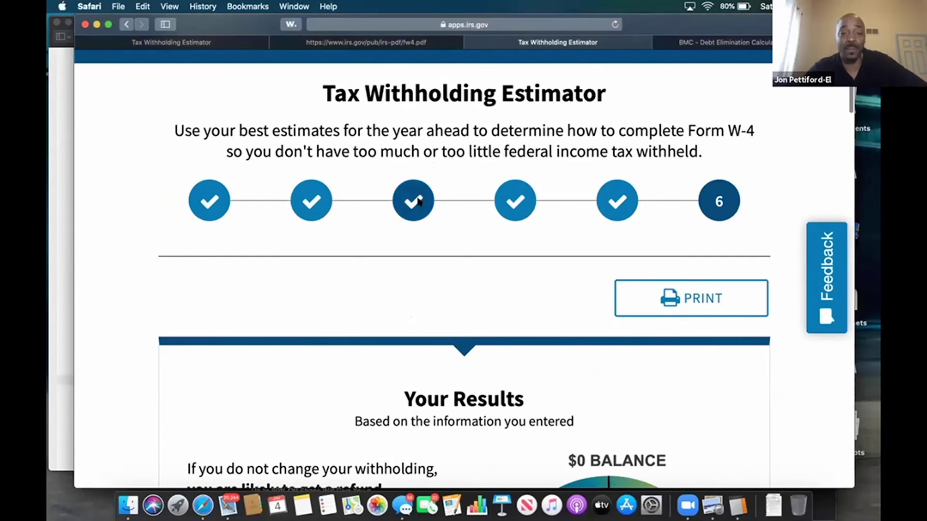
pyautogui.click(418, 201)
pyautogui.scroll(-10, 418, 198)
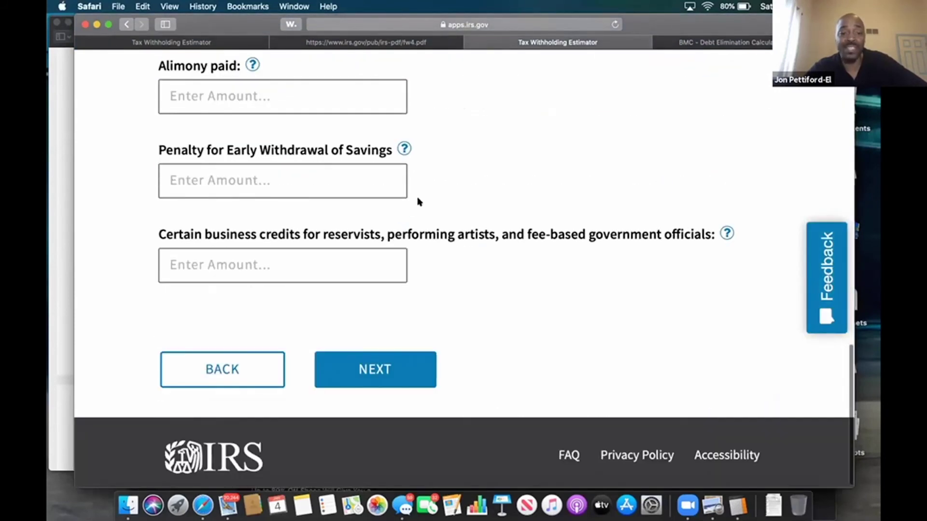
pyautogui.click(303, 269)
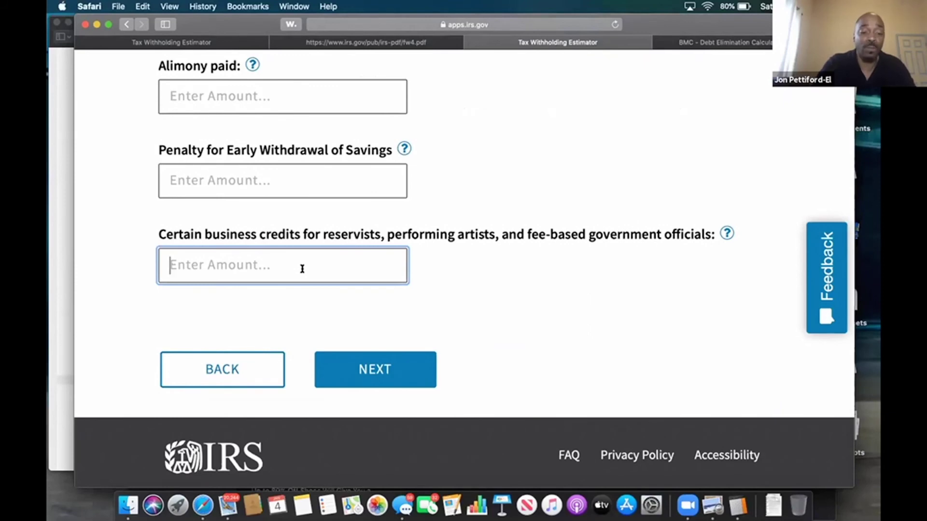
pyautogui.write('5000')
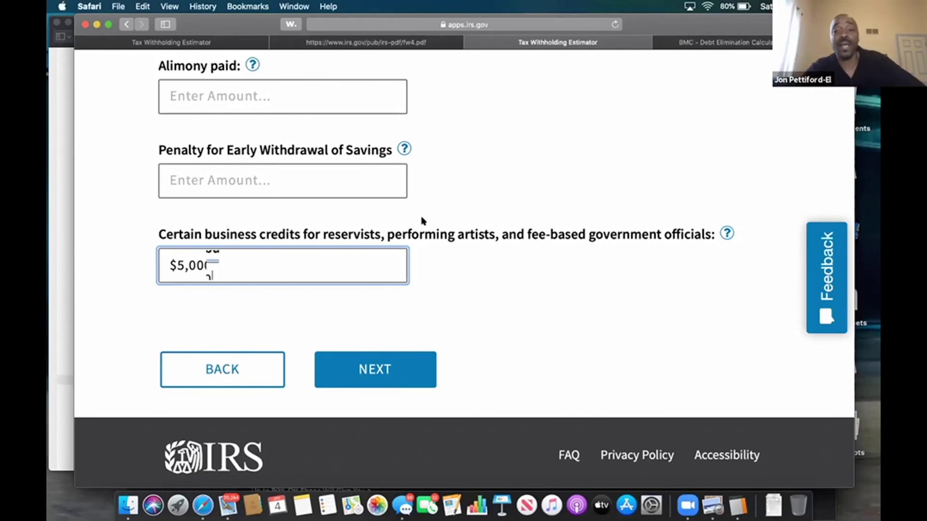
# Return to the results page, set the desired refund amount to $0 and review the withholding recommended for each job
pyautogui.scroll(10, 600, 209)
pyautogui.scroll(10, 629, 199)
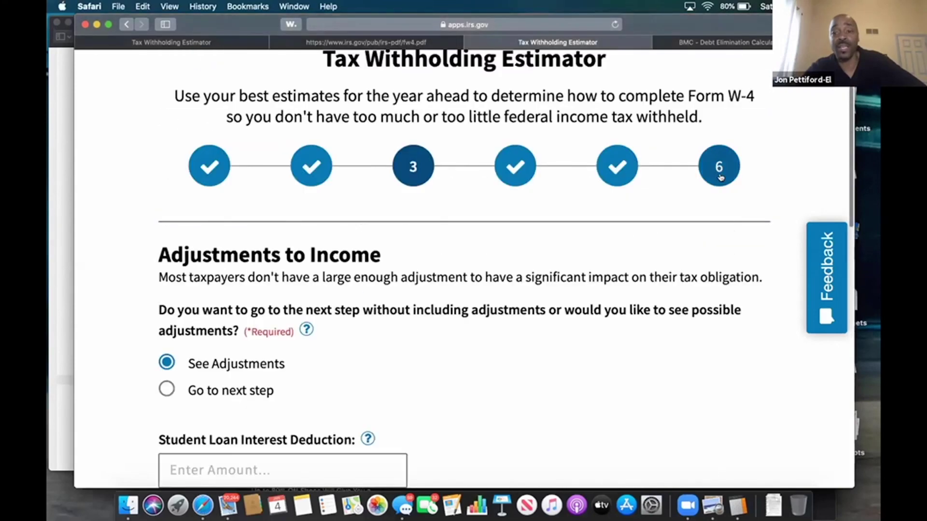
pyautogui.click(719, 174)
pyautogui.scroll(-5, 575, 248)
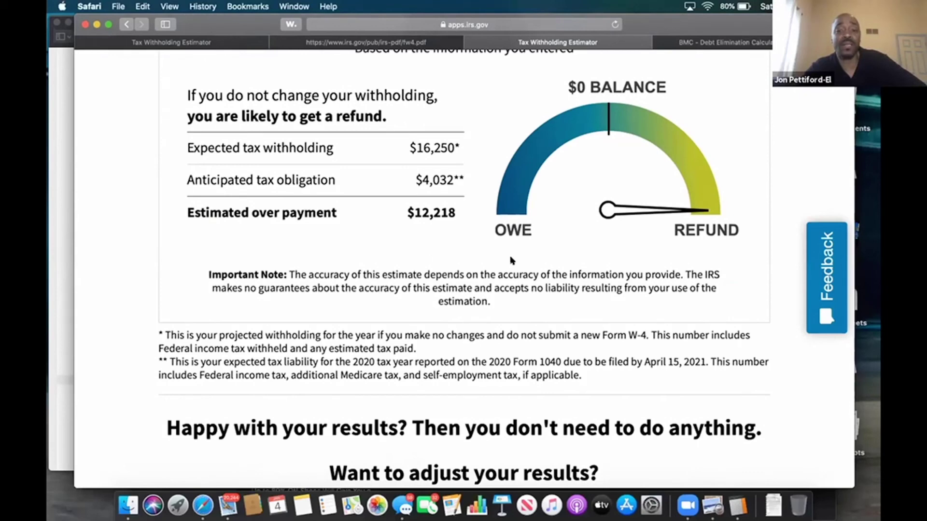
pyautogui.scroll(-1, 512, 260)
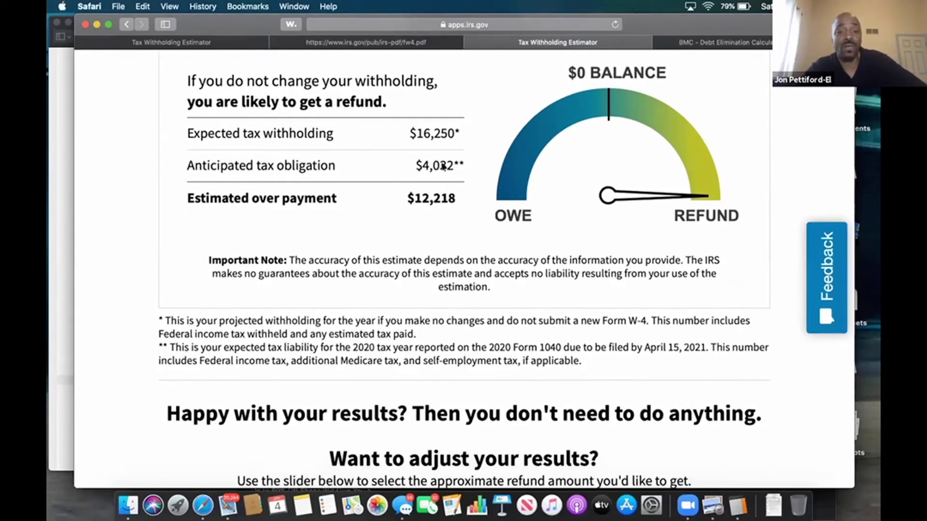
pyautogui.scroll(-7, 473, 250)
pyautogui.moveTo(721, 265); pyautogui.dragTo(185, 271)
pyautogui.scroll(-3, 449, 327)
pyautogui.scroll(-3, 431, 328)
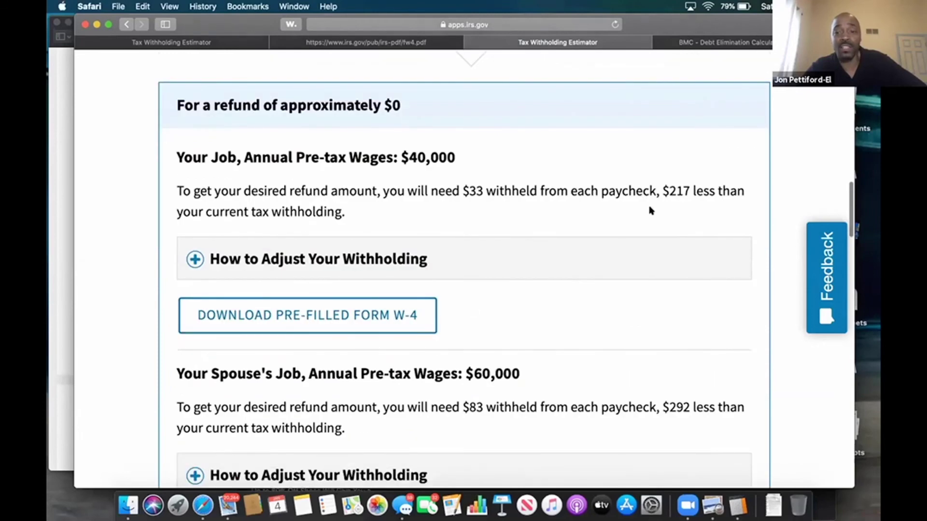
pyautogui.scroll(-3, 684, 193)
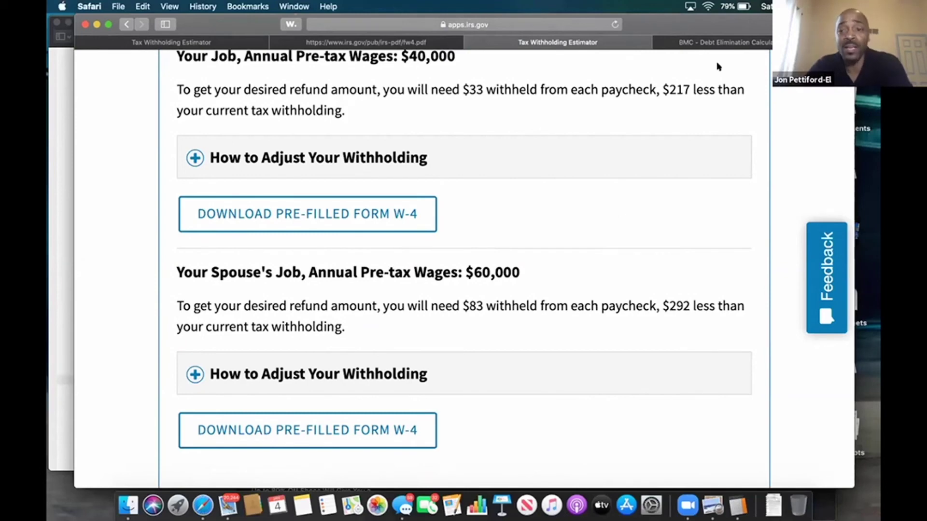
# Switch to the myEcon site and open the Debt Elimination Calculator's debt list by way of BMC Home and Income Shifting Membership
pyautogui.click(727, 43)
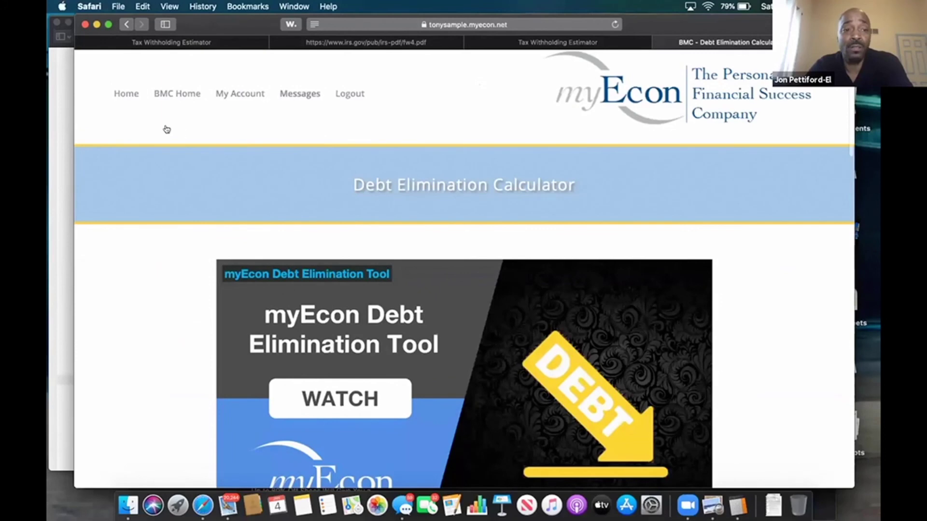
pyautogui.click(180, 95)
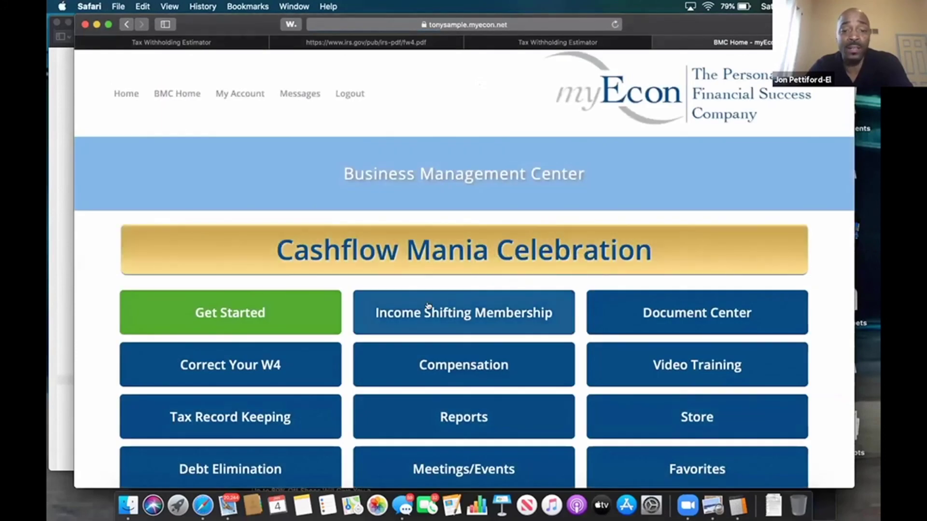
pyautogui.click(457, 308)
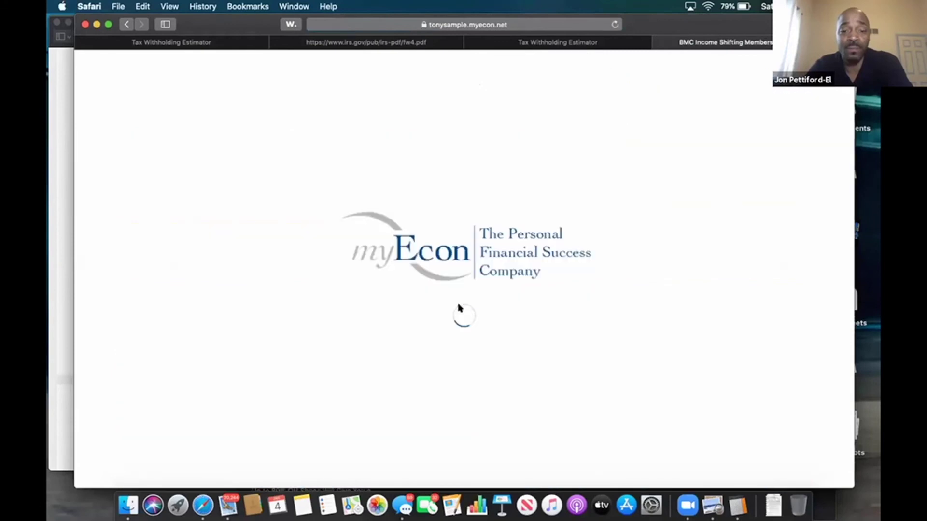
pyautogui.scroll(-3, 606, 282)
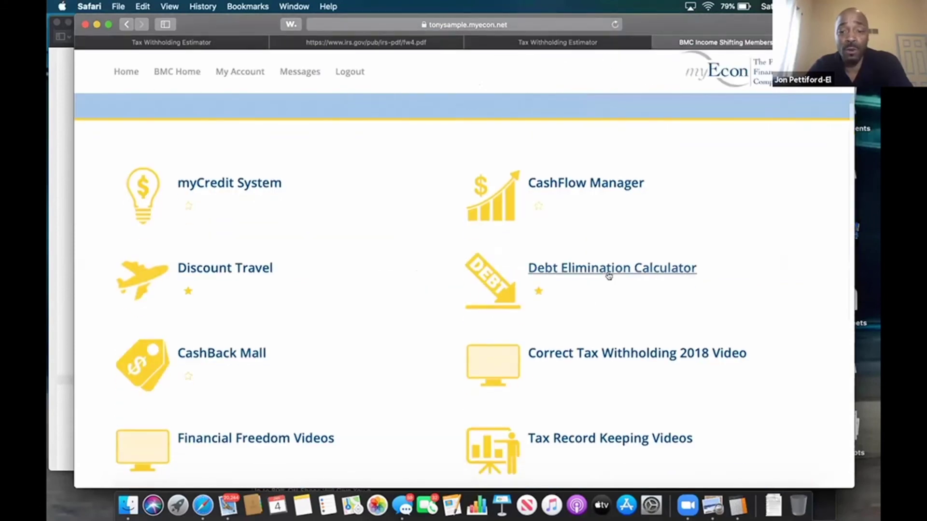
pyautogui.click(610, 271)
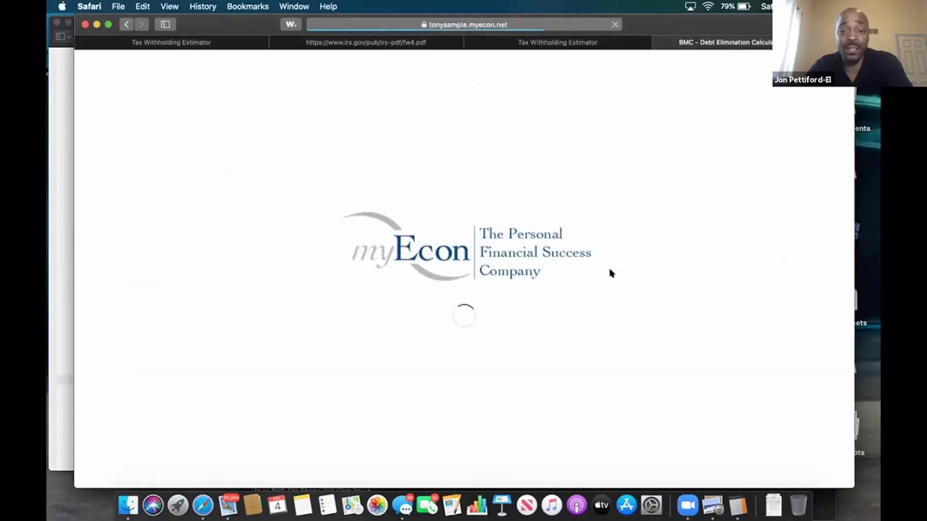
pyautogui.scroll(-10, 435, 385)
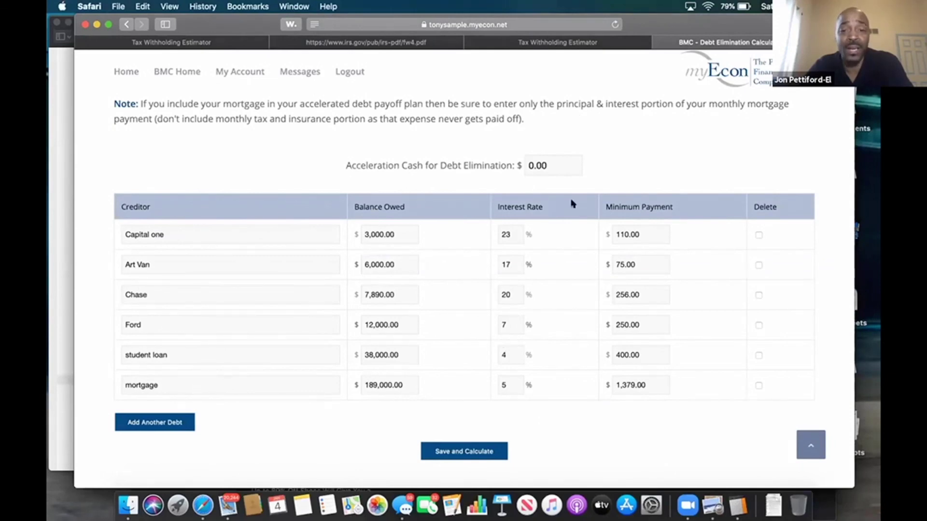
# Set the Acceleration Cash for Debt Elimination to $800, then save and calculate the debt payoff plan
pyautogui.click(563, 168)
pyautogui.press('BackSpace')
pyautogui.press('BackSpace')
pyautogui.press('BackSpace')
pyautogui.press('BackSpace')
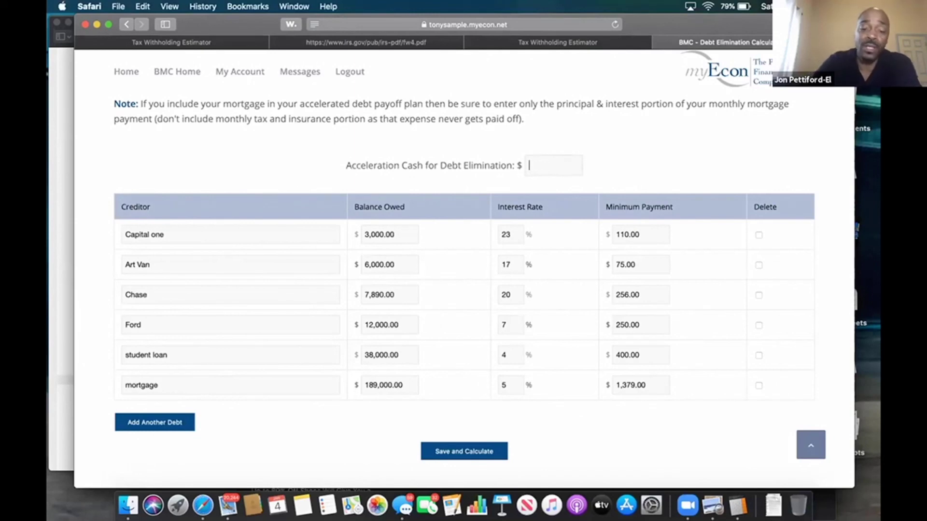
pyautogui.write('800')
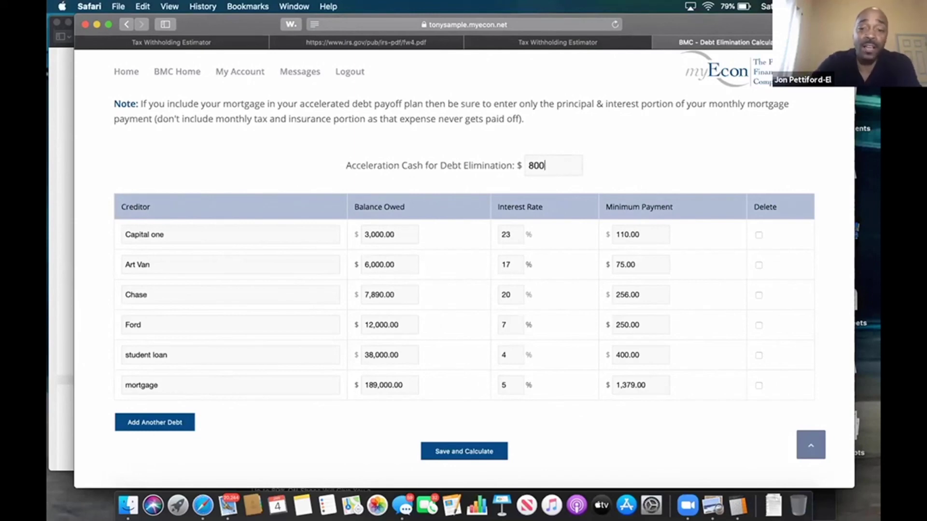
pyautogui.scroll(-2, 660, 195)
pyautogui.click(472, 365)
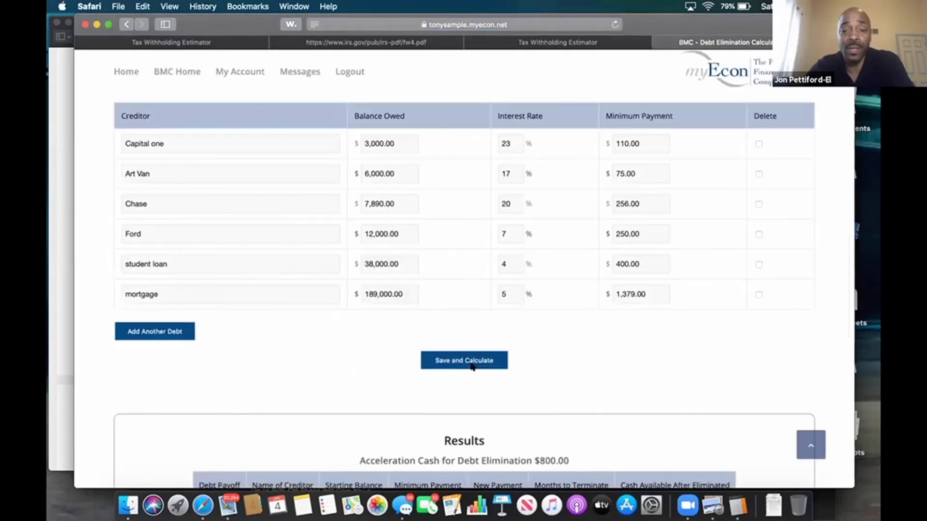
# Review the debt payoff results and open the Periodic Monthly Investment calculator by way of BMC Home, Tools and Calculators
pyautogui.scroll(-5, 553, 209)
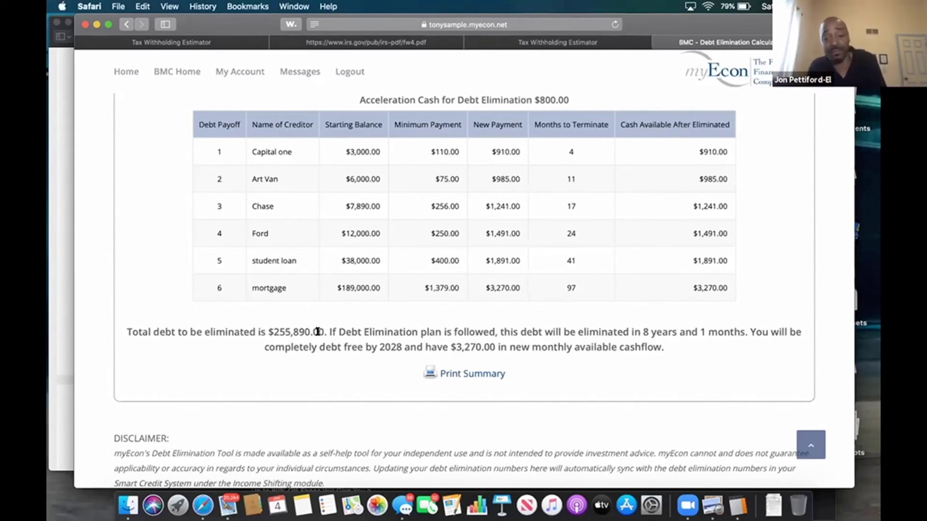
pyautogui.scroll(10, 317, 332)
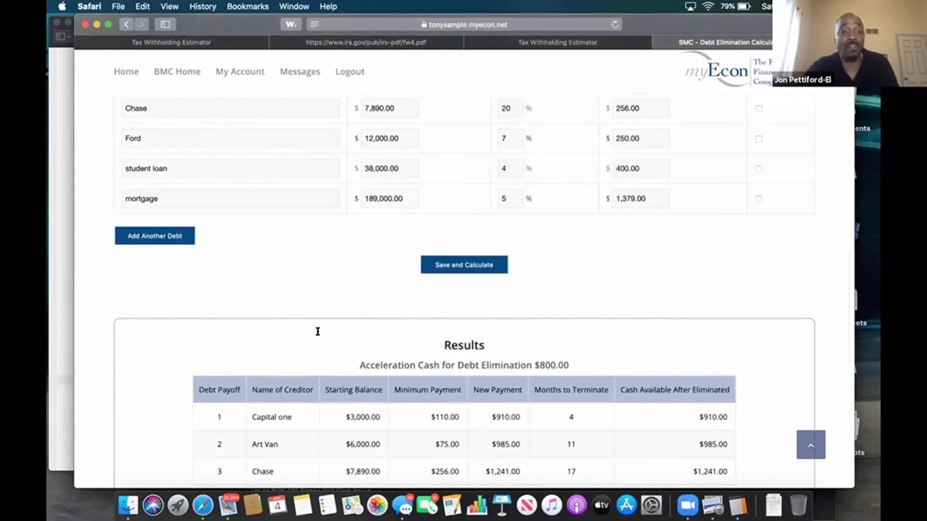
pyautogui.click(184, 70)
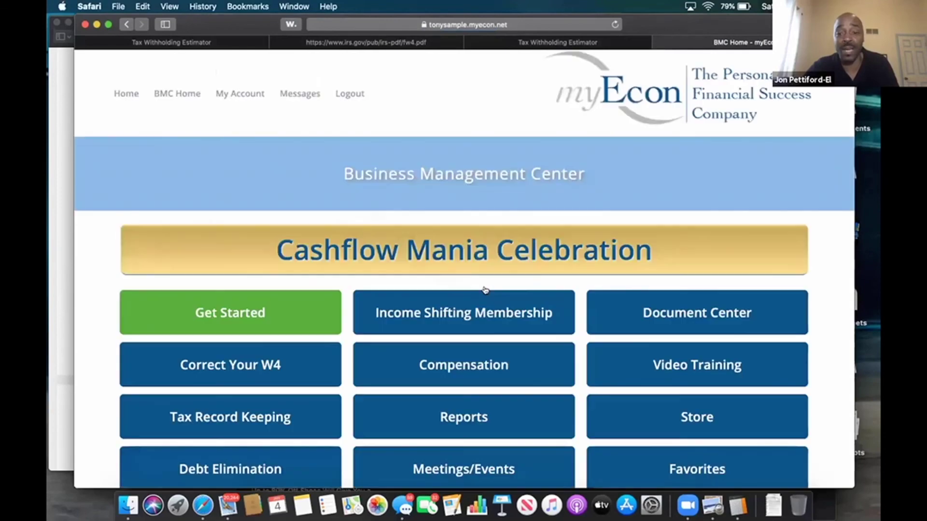
pyautogui.scroll(-3, 485, 290)
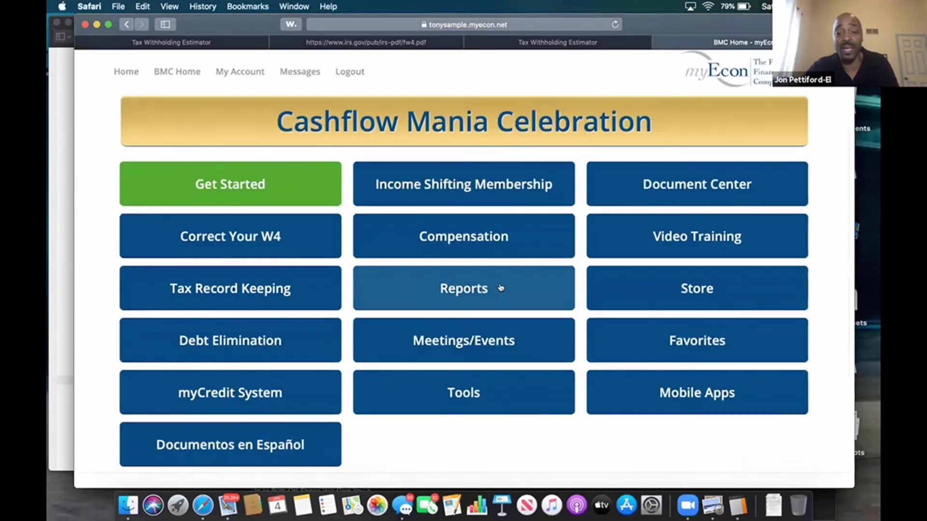
pyautogui.click(496, 398)
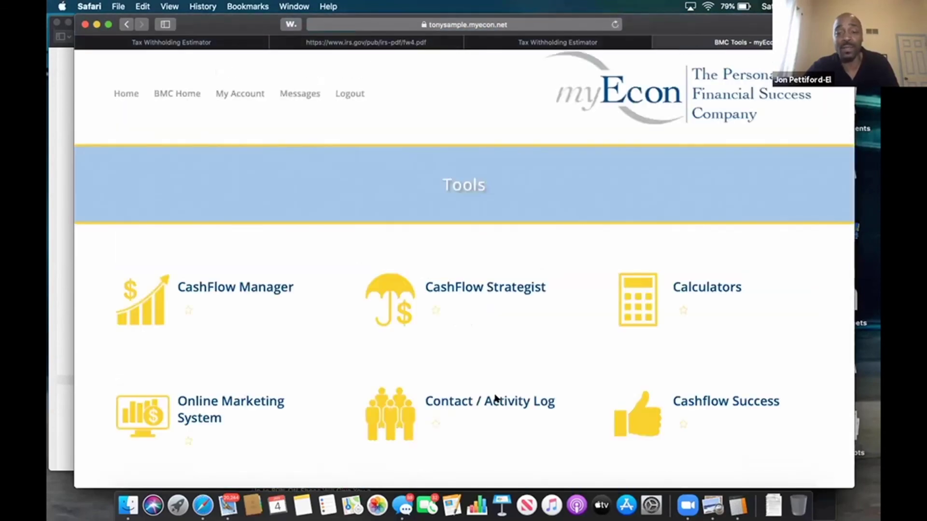
pyautogui.click(703, 287)
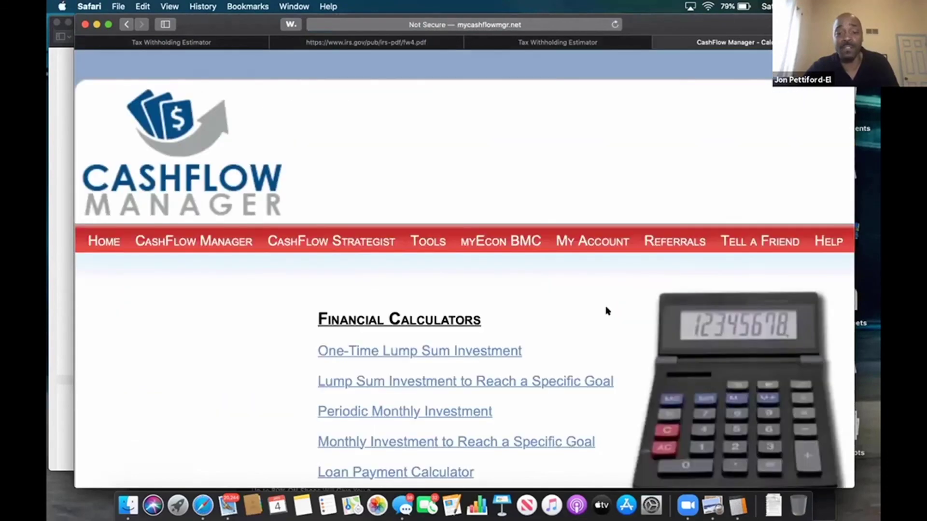
pyautogui.scroll(-3, 607, 310)
pyautogui.hscroll(2, 607, 311)
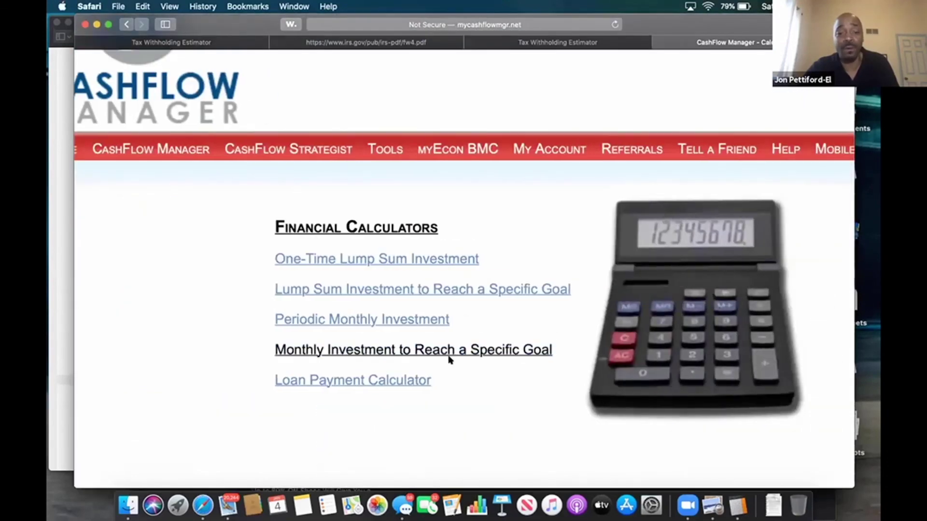
pyautogui.click(436, 326)
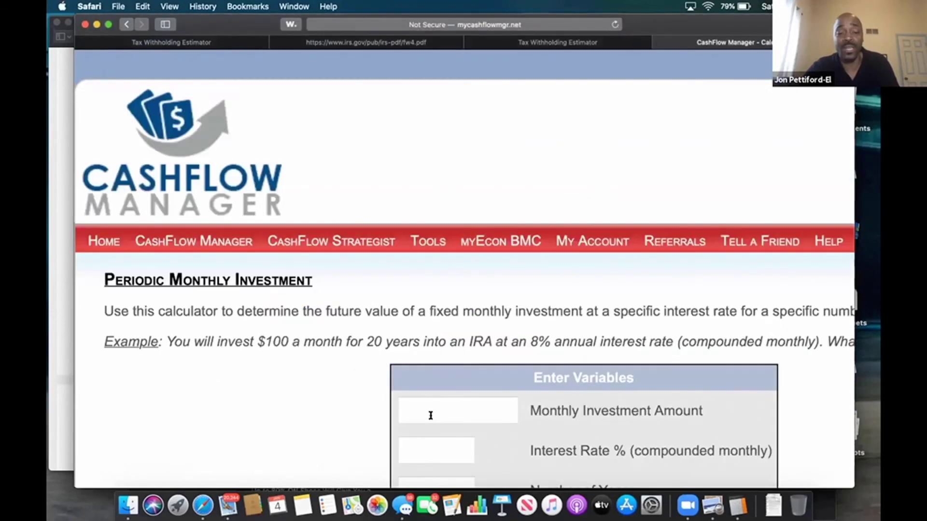
# Set the monthly investment amount to 800, the interest rate to 9% and the number of years to 20
pyautogui.click(430, 415)
pyautogui.scroll(-3, 431, 415)
pyautogui.write('800')
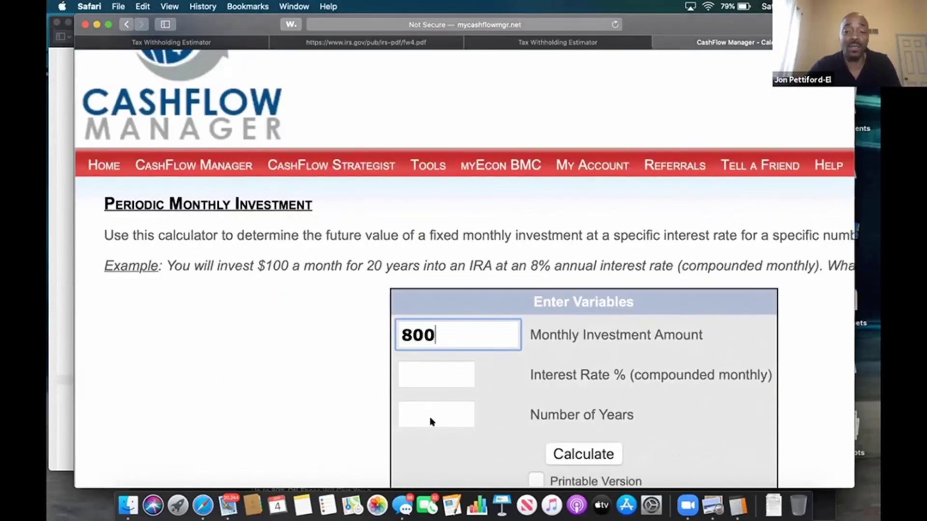
pyautogui.click(438, 384)
pyautogui.write('9')
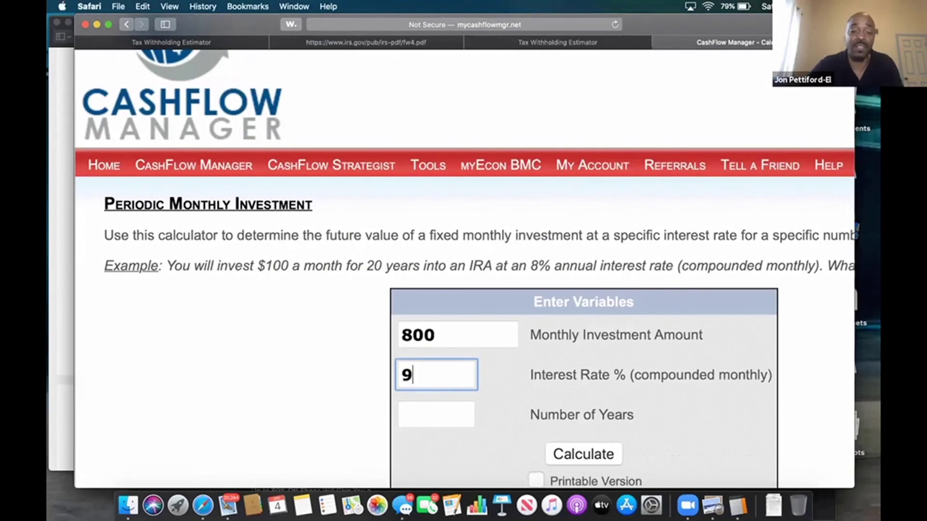
pyautogui.scroll(-2, 506, 381)
pyautogui.click(441, 361)
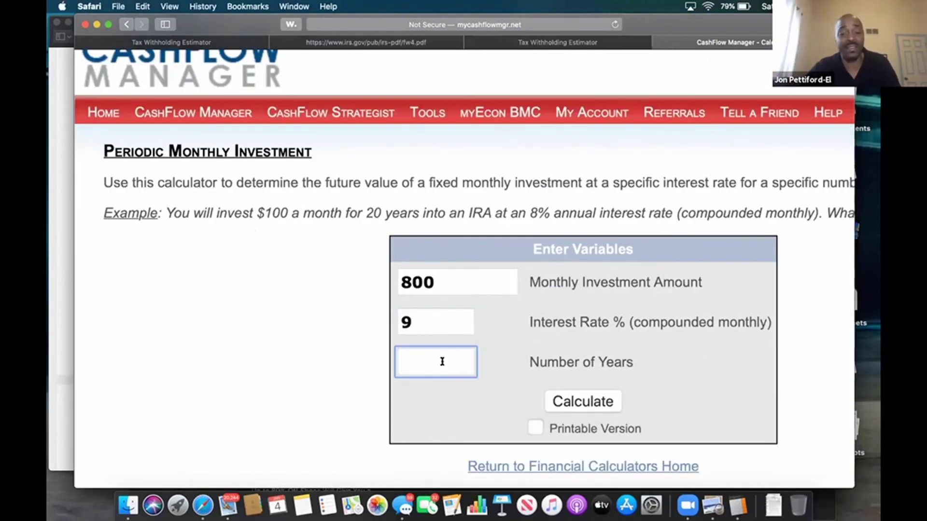
pyautogui.write('2')
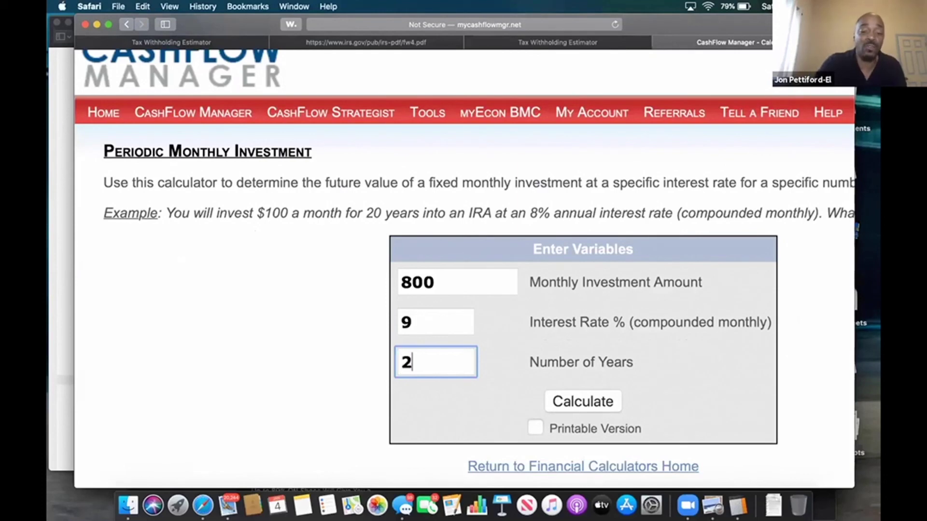
pyautogui.write('0')
# Calculate the future value of the monthly investment and review the projected worth below the entered variables
pyautogui.click(581, 398)
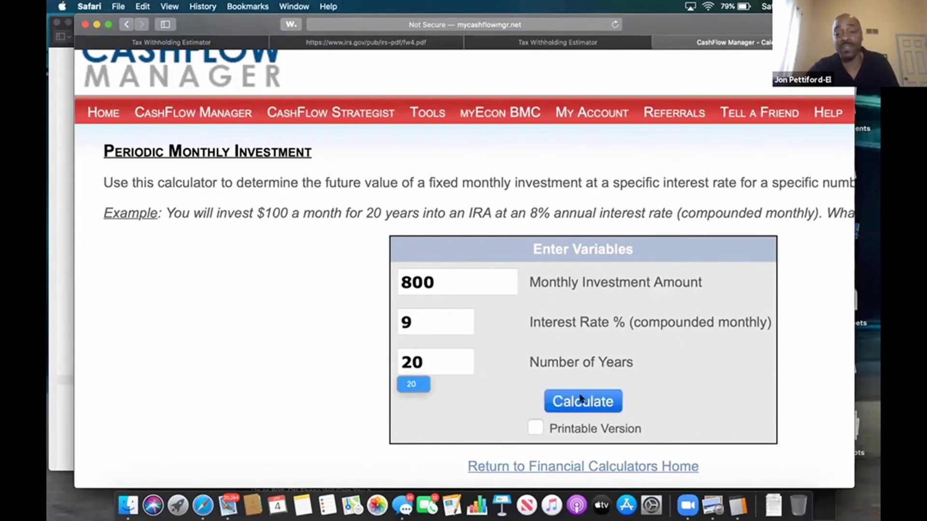
pyautogui.scroll(-2, 728, 391)
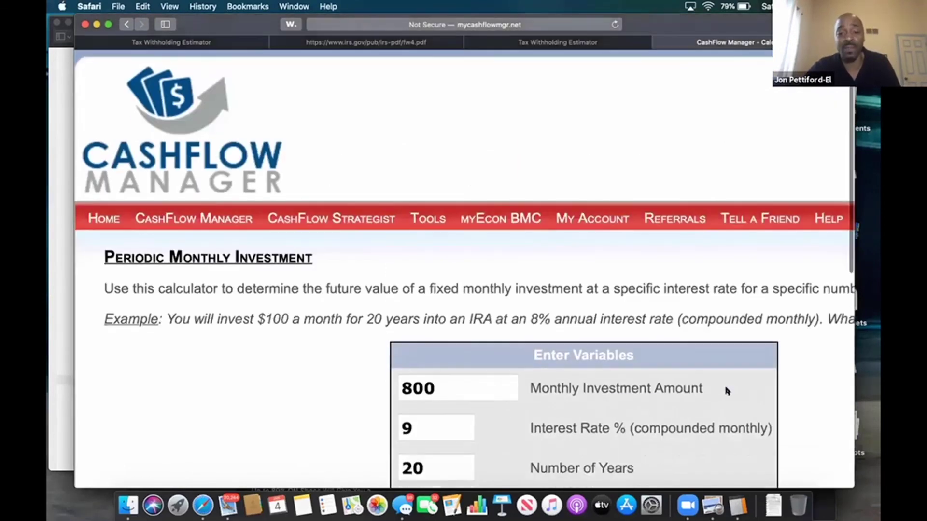
pyautogui.scroll(-3, 728, 391)
pyautogui.hscroll(4, 727, 391)
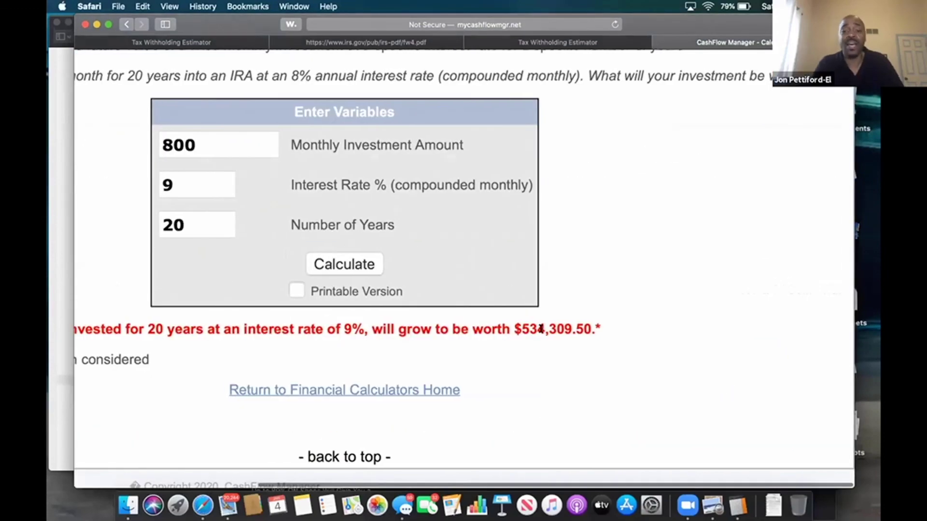